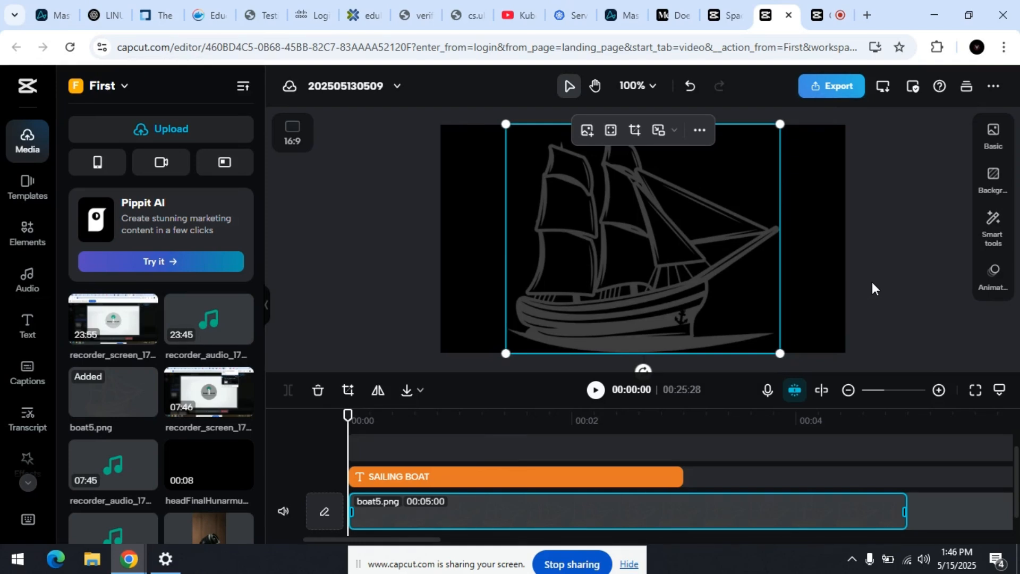
Step: Hide the media library and set the canvas background behind the boat image to pale cream
{"action": "left_click", "coordinate": [266, 305]}
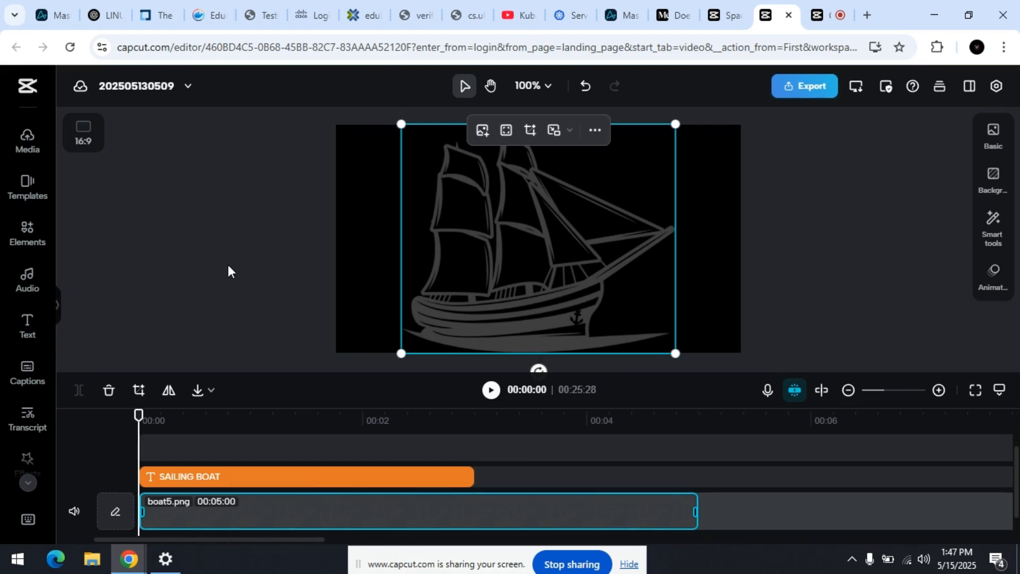
{"action": "left_click", "coordinate": [500, 306]}
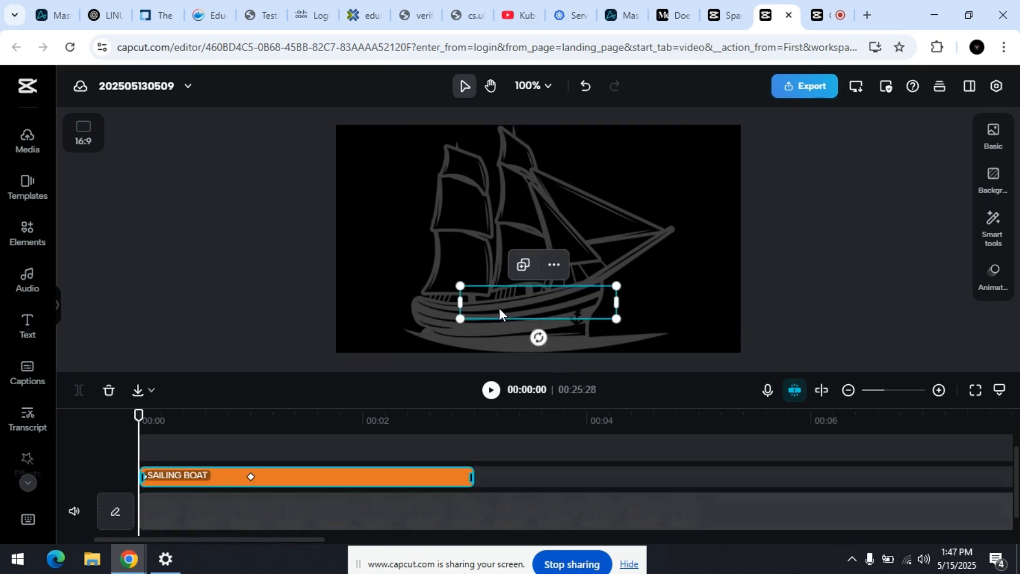
{"action": "left_click", "coordinate": [449, 281]}
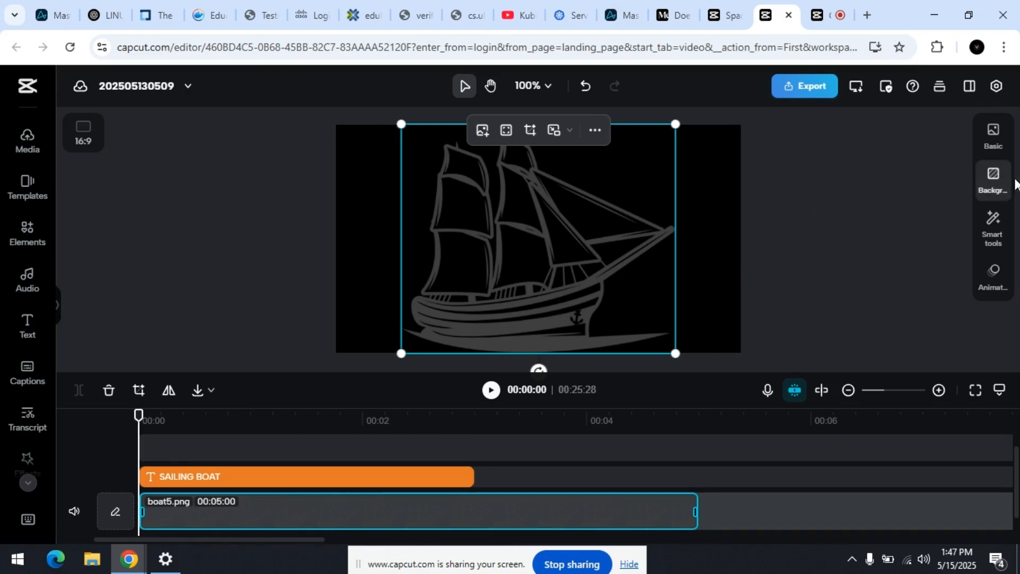
{"action": "left_click", "coordinate": [993, 179]}
{"action": "scroll", "coordinate": [835, 265], "scroll_direction": "down", "scroll_amount": 3}
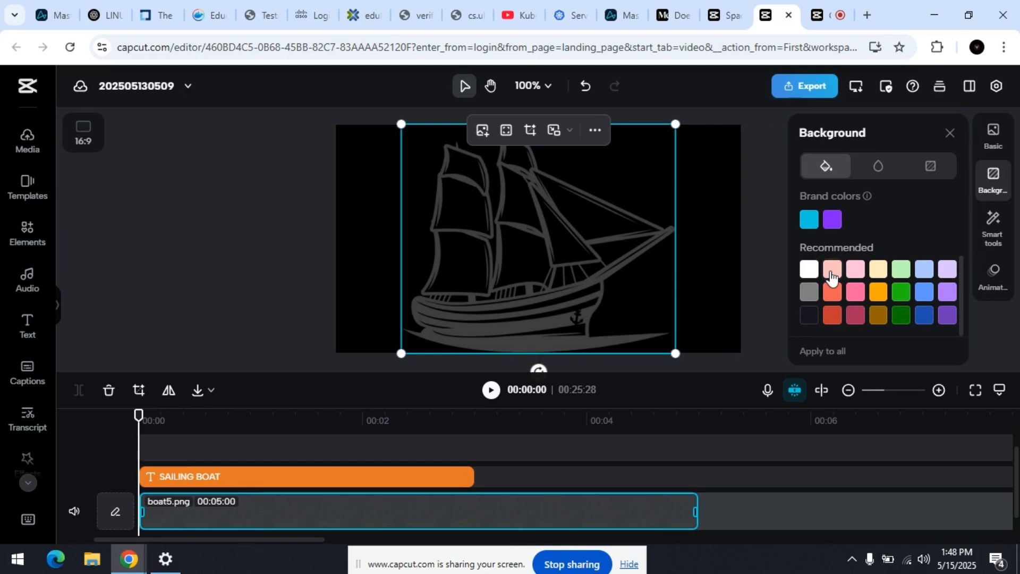
{"action": "left_click", "coordinate": [832, 269]}
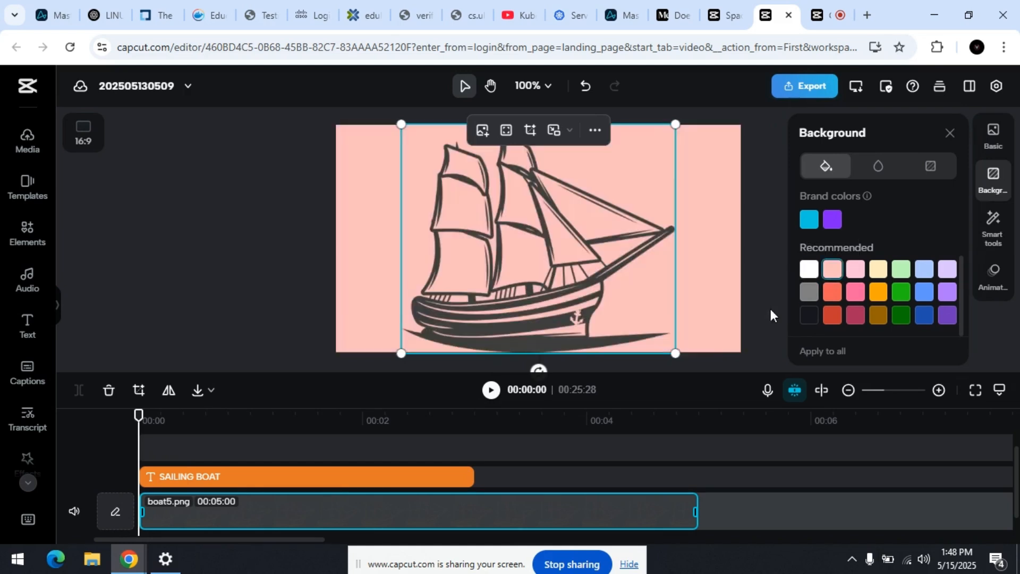
{"action": "left_click", "coordinate": [878, 269]}
Step: Shrink the boat image and centre it on the canvas, leaving a margin all around
{"action": "left_click", "coordinate": [576, 290]}
{"action": "left_click", "coordinate": [587, 246]}
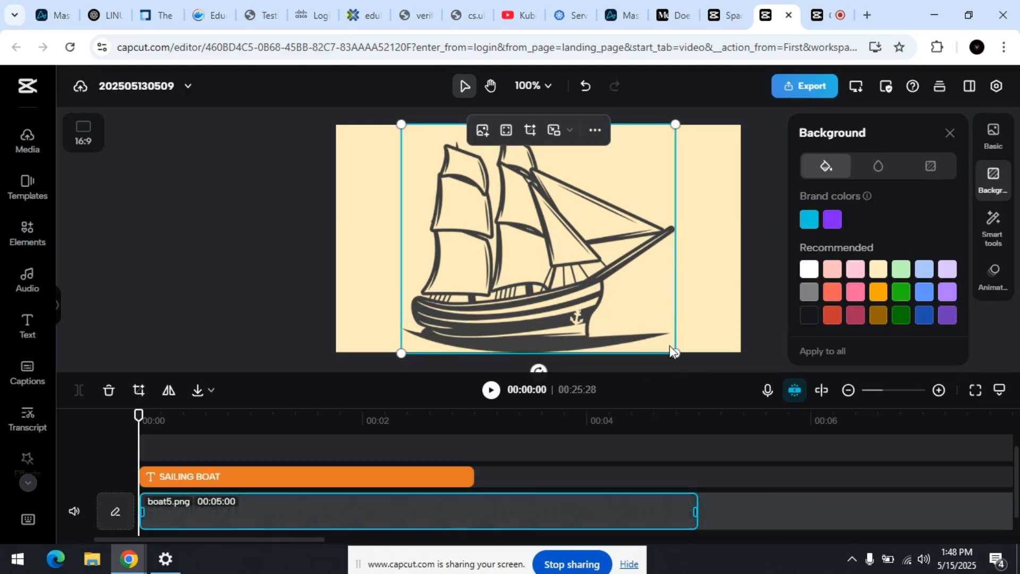
{"action": "left_click_drag", "start_coordinate": [675, 352], "coordinate": [609, 288]}
{"action": "left_click_drag", "start_coordinate": [550, 248], "coordinate": [580, 269]}
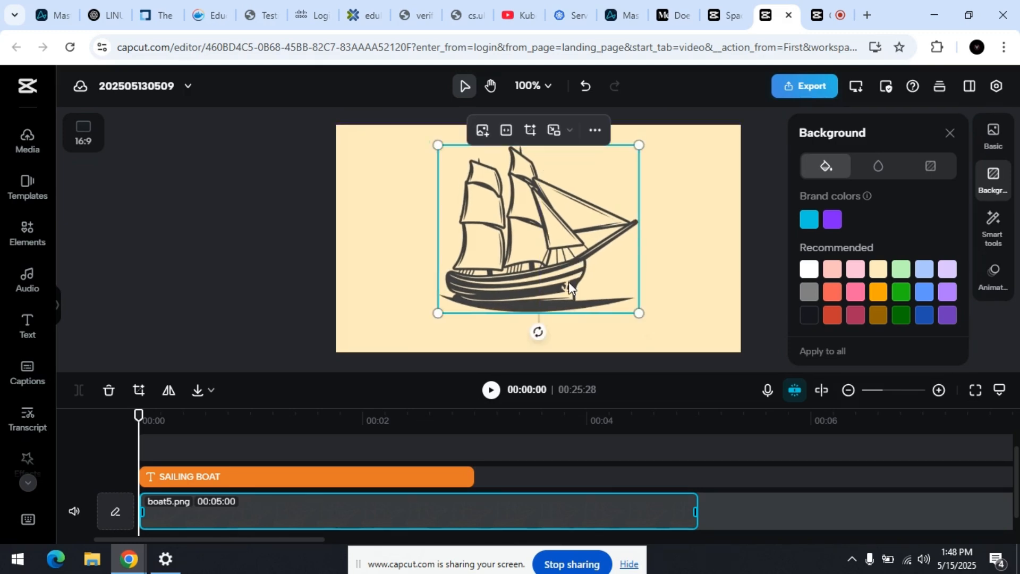
Step: Move the SAILING BOAT title down so it sits just below the boat's hull
{"action": "left_click", "coordinate": [221, 474]}
{"action": "left_click", "coordinate": [224, 425]}
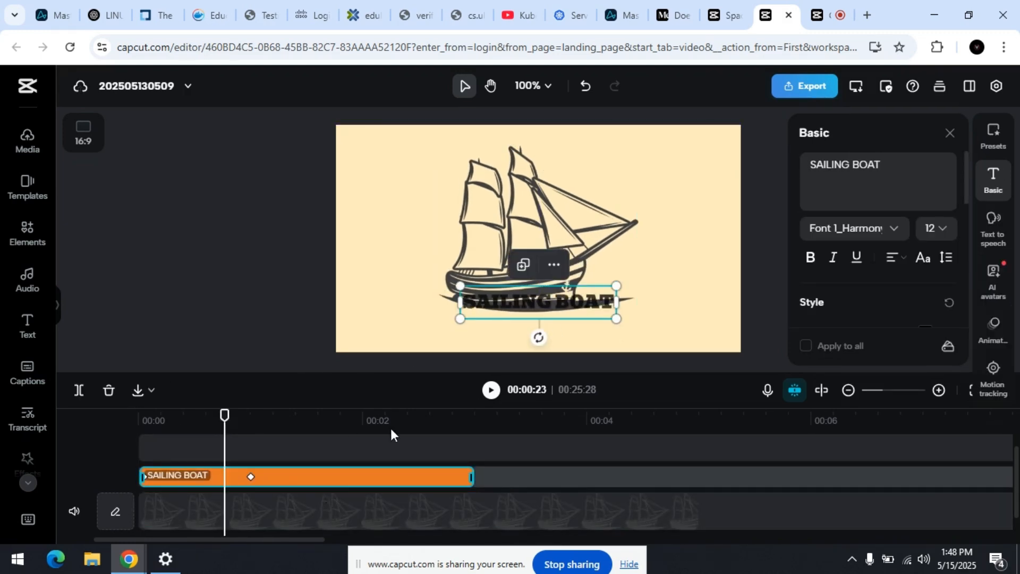
{"action": "left_click_drag", "start_coordinate": [527, 310], "coordinate": [523, 334]}
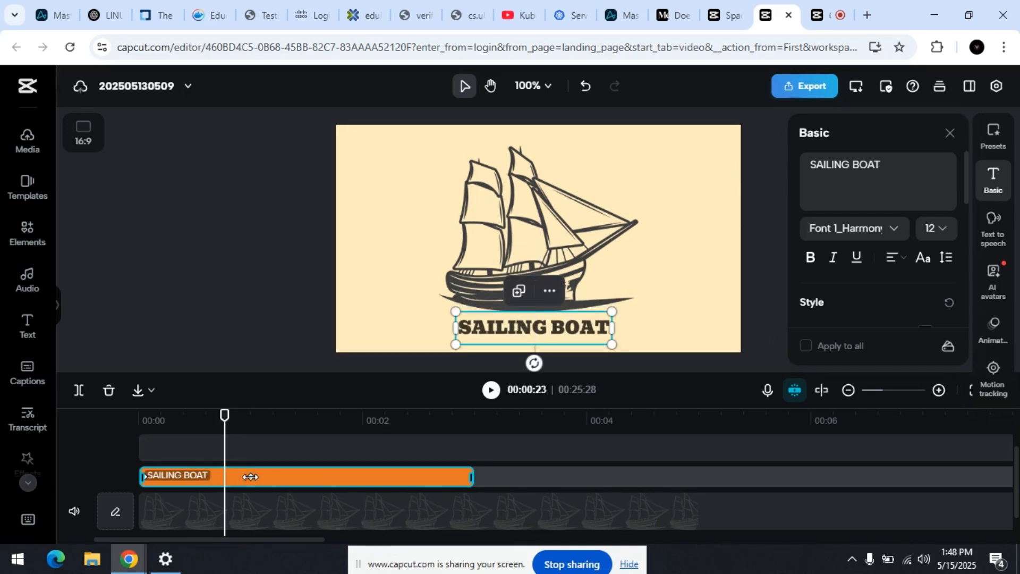
Step: Remove both opacity keyframes from the SAILING BOAT title and raise its opacity to full
{"action": "left_click", "coordinate": [251, 476]}
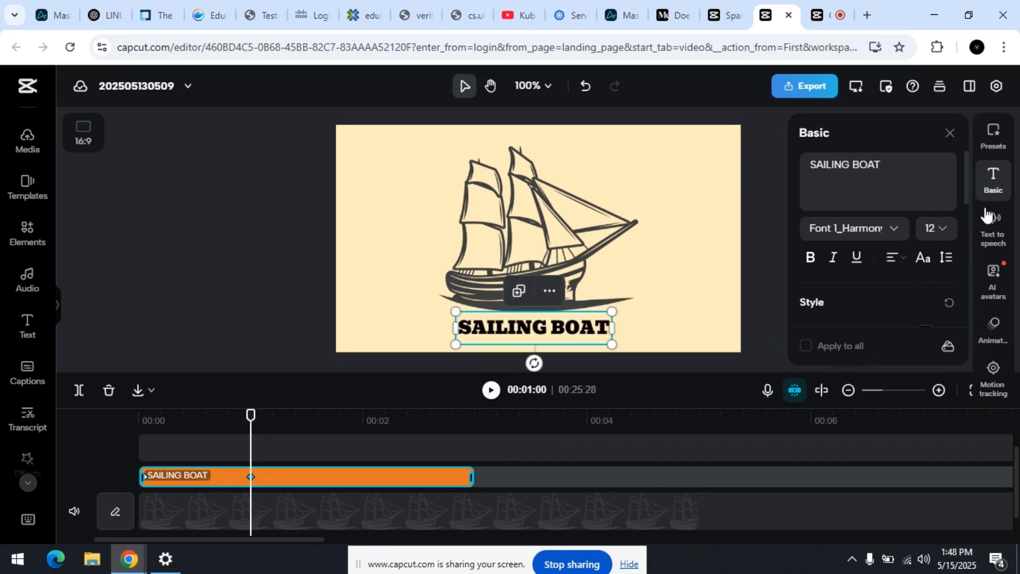
{"action": "left_click", "coordinate": [992, 187]}
{"action": "left_click", "coordinate": [994, 187]}
{"action": "scroll", "coordinate": [922, 296], "scroll_direction": "down", "scroll_amount": 5}
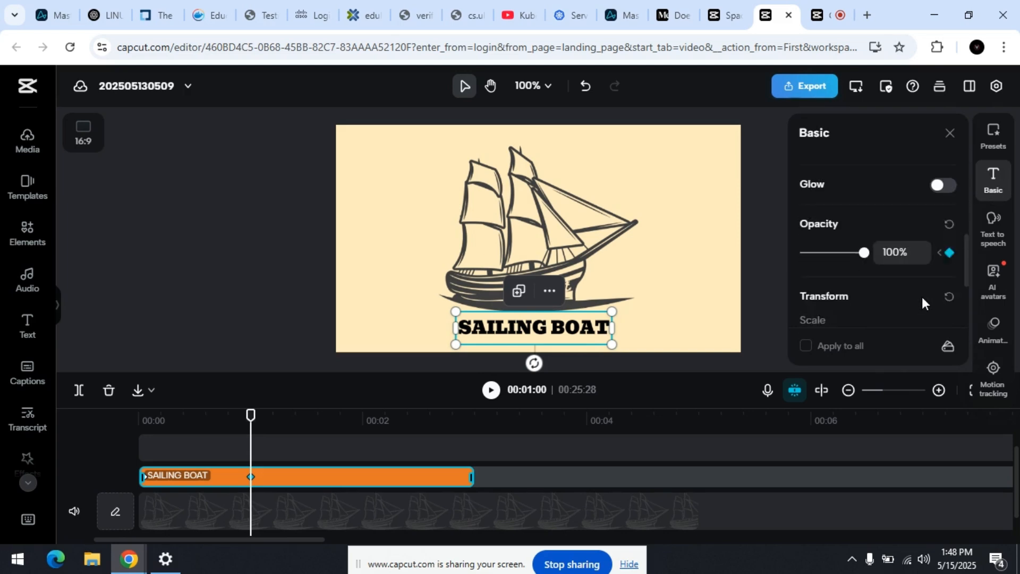
{"action": "left_click", "coordinate": [939, 229]}
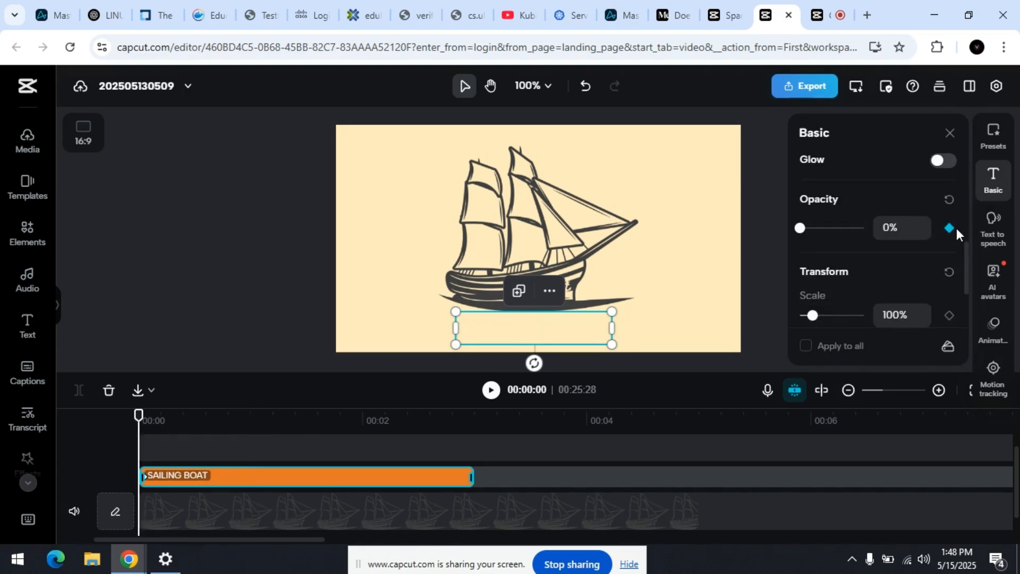
{"action": "left_click", "coordinate": [950, 228]}
{"action": "left_click_drag", "start_coordinate": [800, 228], "coordinate": [900, 241]}
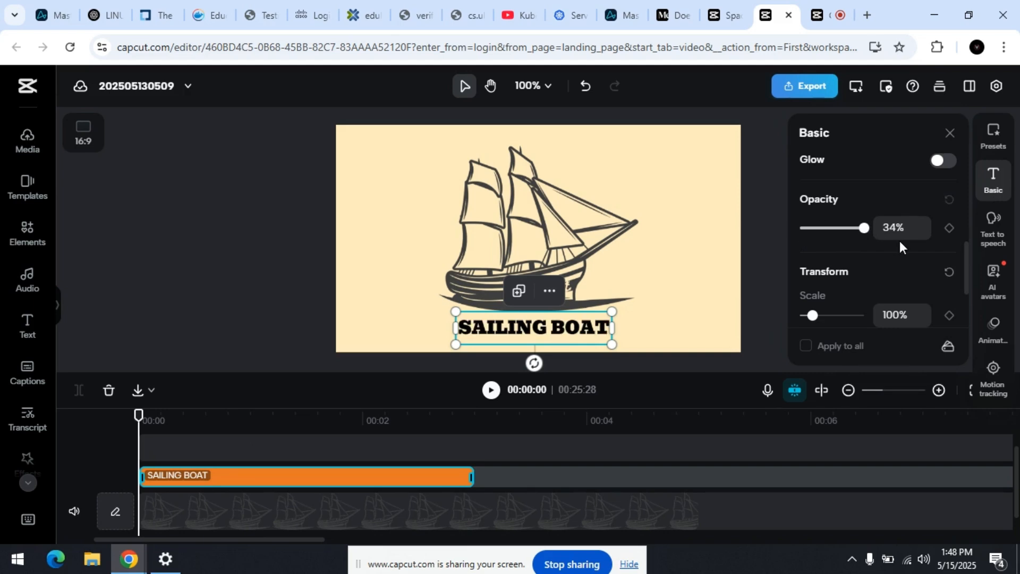
{"action": "left_click", "coordinate": [695, 334]}
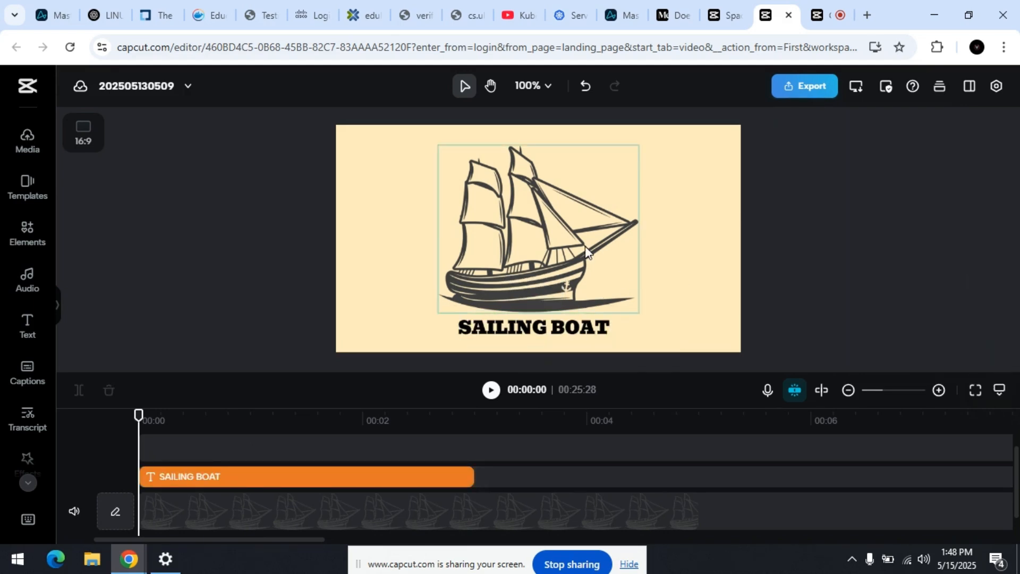
Step: Scale the boat image down slightly more and recentre it above the SAILING BOAT title
{"action": "left_click", "coordinate": [555, 327]}
{"action": "left_click", "coordinate": [564, 252]}
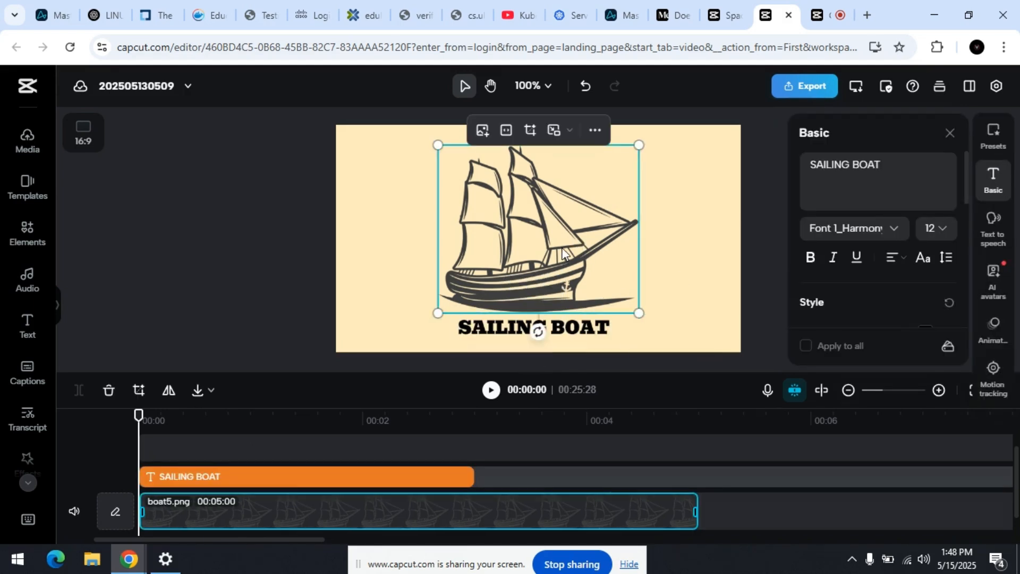
{"action": "left_click_drag", "start_coordinate": [639, 313], "coordinate": [619, 296]}
{"action": "left_click_drag", "start_coordinate": [531, 270], "coordinate": [542, 278]}
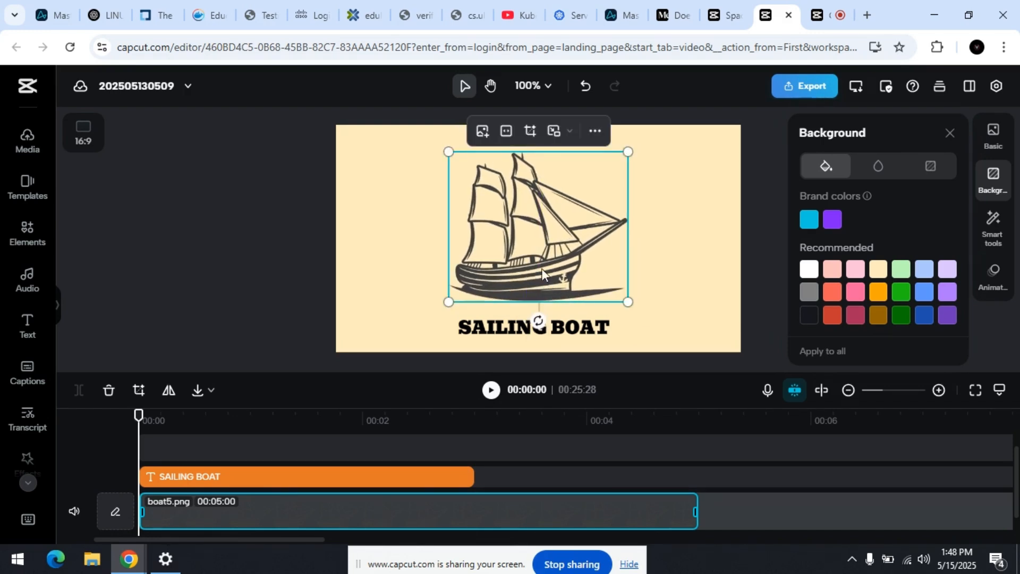
Step: Move the SAILING BOAT title up slightly and centre it horizontally beneath the boat
{"action": "left_click", "coordinate": [569, 327]}
{"action": "mouse_move", "coordinate": [571, 324]}
{"action": "left_mouse_down"}
{"action": "mouse_move", "coordinate": [555, 331]}
{"action": "mouse_move", "coordinate": [562, 320]}
{"action": "left_mouse_up"}
{"action": "left_click", "coordinate": [552, 266]}
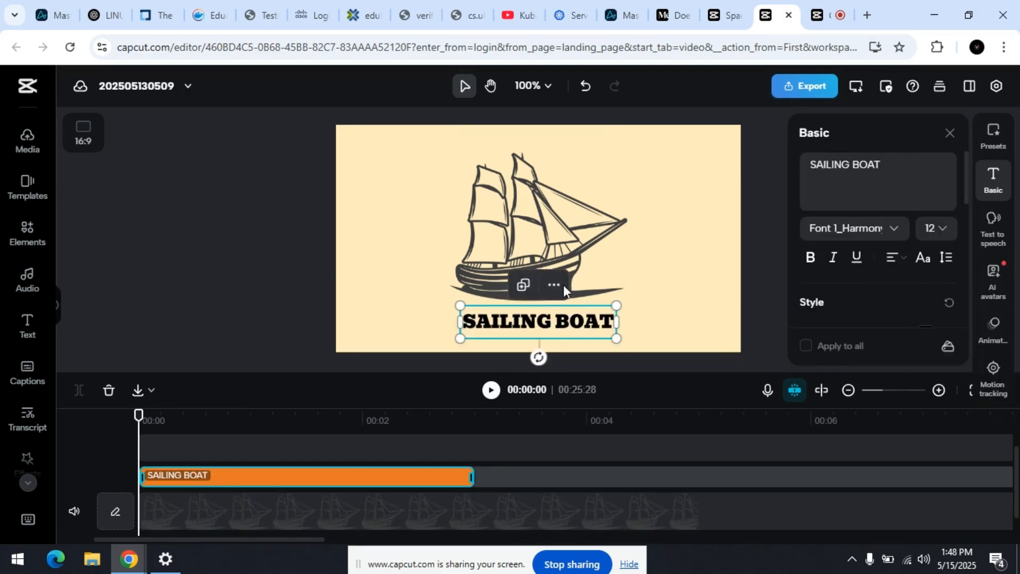
Step: Apply a circle mask to the boat image and shrink it to about 15 by 13 at the image's centre
{"action": "left_click", "coordinate": [566, 255]}
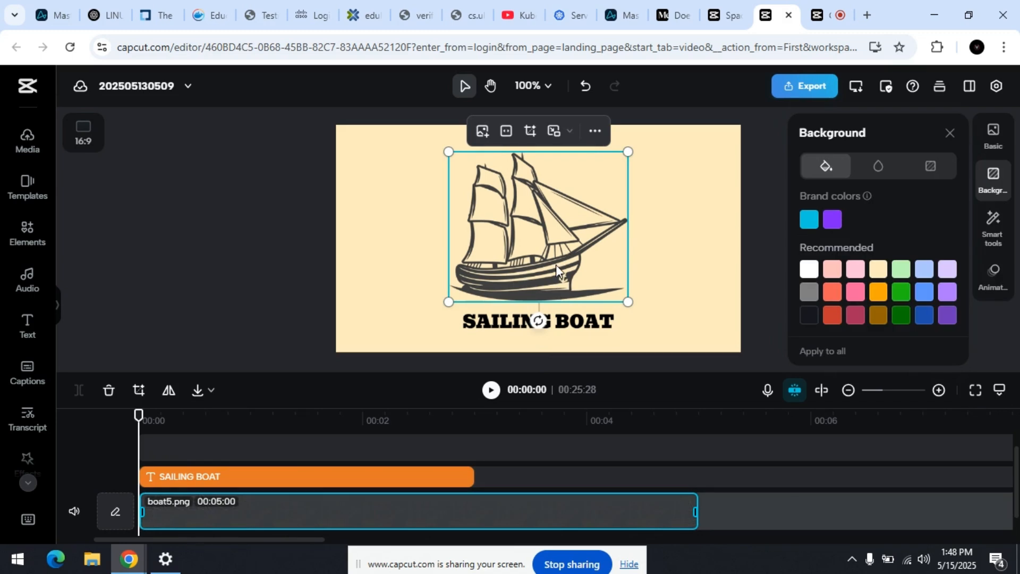
{"action": "left_click", "coordinate": [949, 132]}
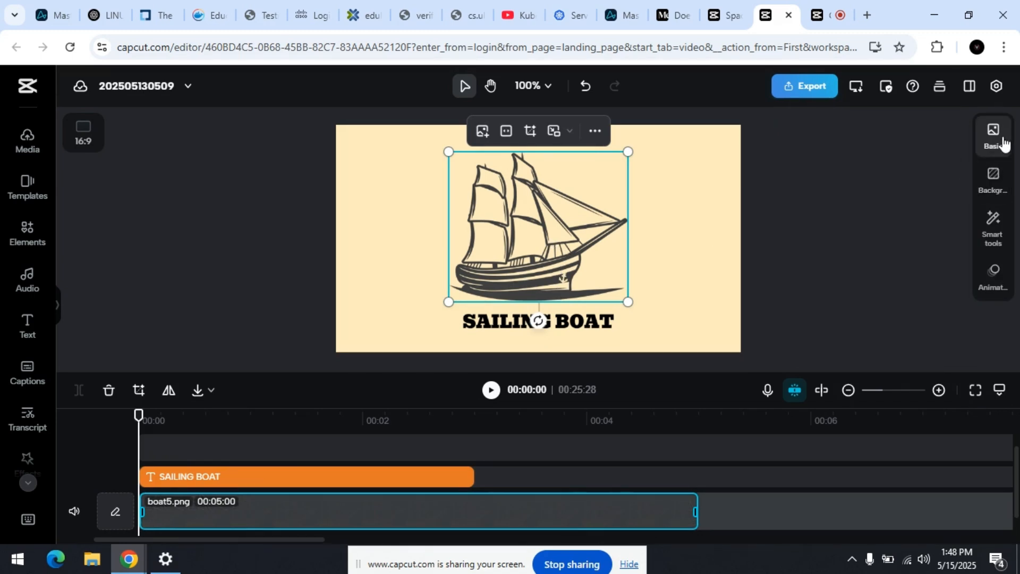
{"action": "left_click", "coordinate": [994, 137]}
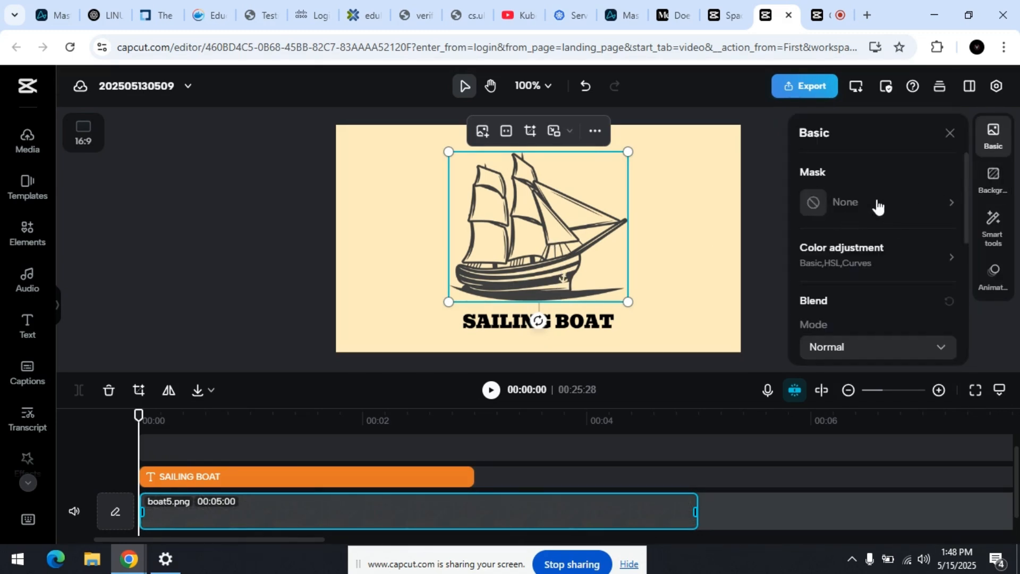
{"action": "left_click", "coordinate": [949, 207]}
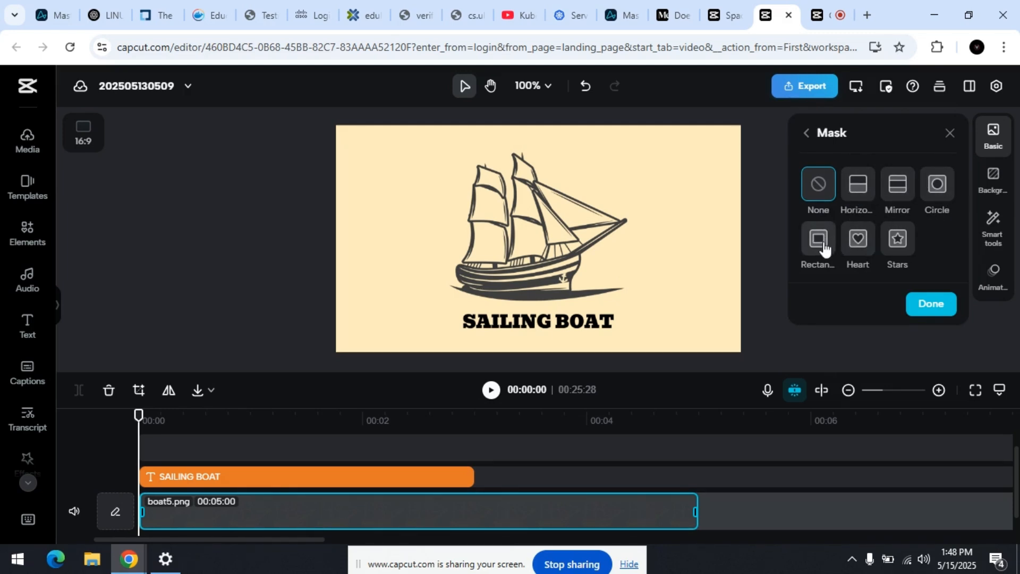
{"action": "left_click", "coordinate": [938, 191]}
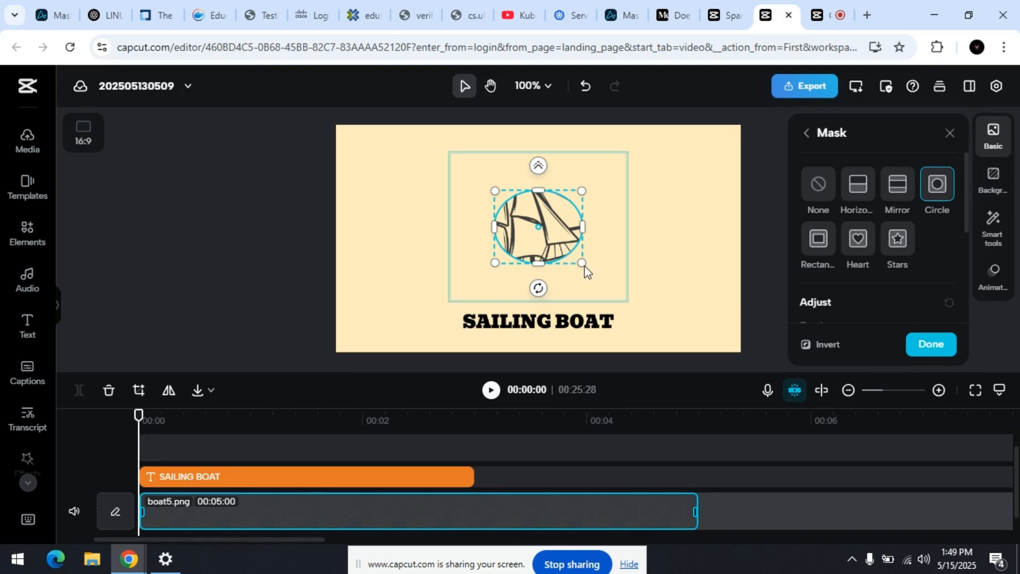
{"action": "left_click_drag", "start_coordinate": [581, 263], "coordinate": [487, 209]}
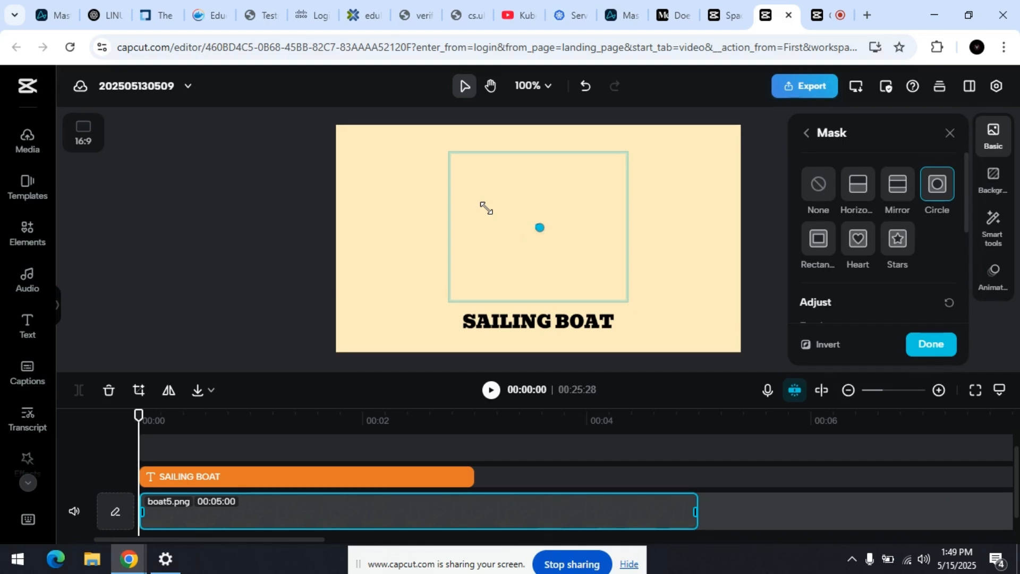
{"action": "left_click_drag", "start_coordinate": [486, 208], "coordinate": [486, 207]}
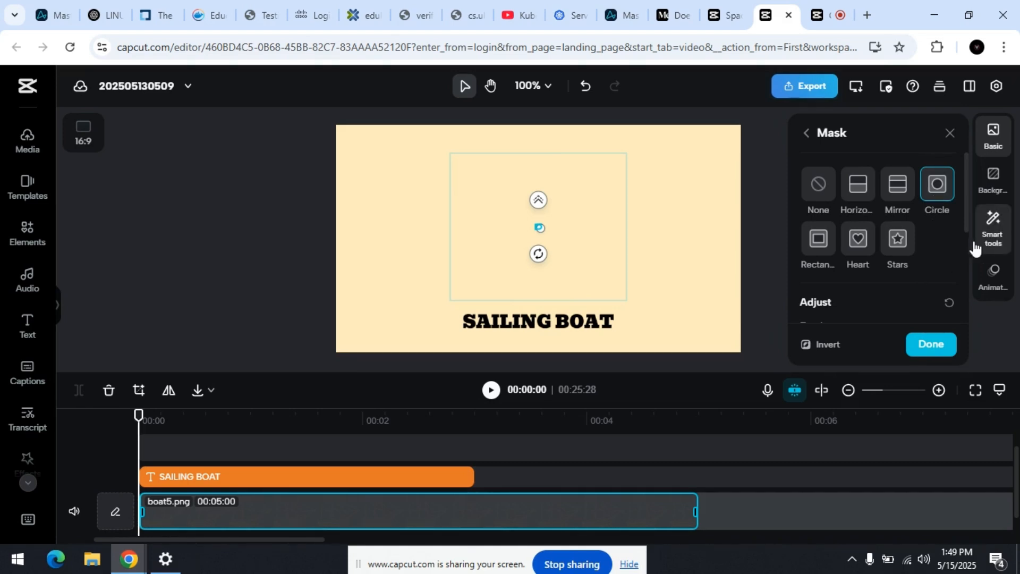
Step: Enlarge the circle mask on the boat image to a size of 48 by 40
{"action": "scroll", "coordinate": [933, 258], "scroll_direction": "down", "scroll_amount": 3}
{"action": "left_click", "coordinate": [824, 197]}
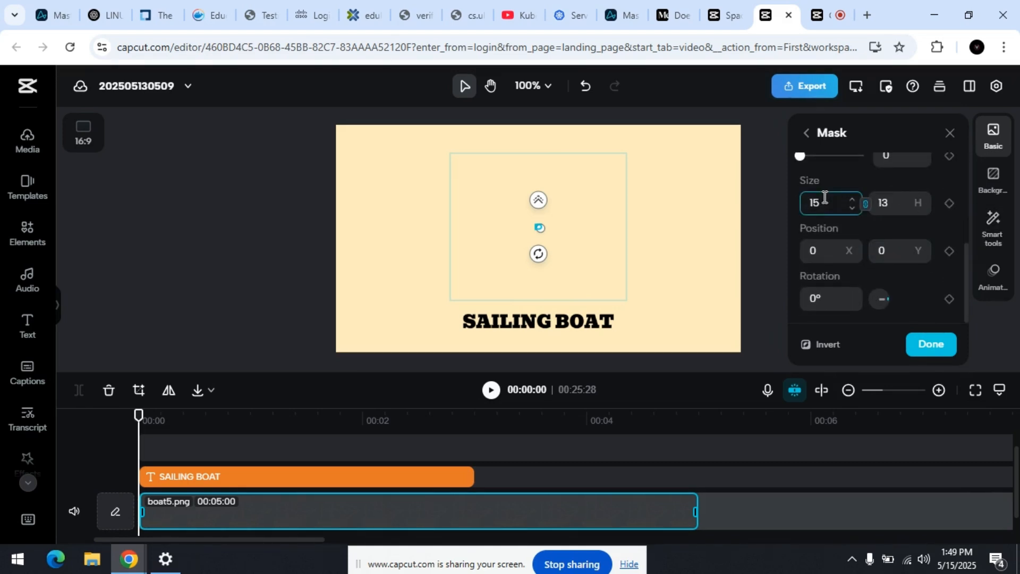
{"action": "left_click", "coordinate": [854, 200]}
{"action": "left_click", "coordinate": [853, 200]}
{"action": "left_click", "coordinate": [853, 200]}
{"action": "left_click", "coordinate": [853, 200]}
{"action": "left_click", "coordinate": [854, 200]}
{"action": "left_click", "coordinate": [854, 200]}
{"action": "left_click", "coordinate": [854, 200]}
{"action": "left_click", "coordinate": [854, 201]}
{"action": "left_click", "coordinate": [854, 200]}
{"action": "left_click", "coordinate": [854, 200]}
{"action": "left_click", "coordinate": [854, 200]}
{"action": "left_click", "coordinate": [853, 201]}
{"action": "left_click", "coordinate": [853, 200]}
{"action": "left_click", "coordinate": [853, 201]}
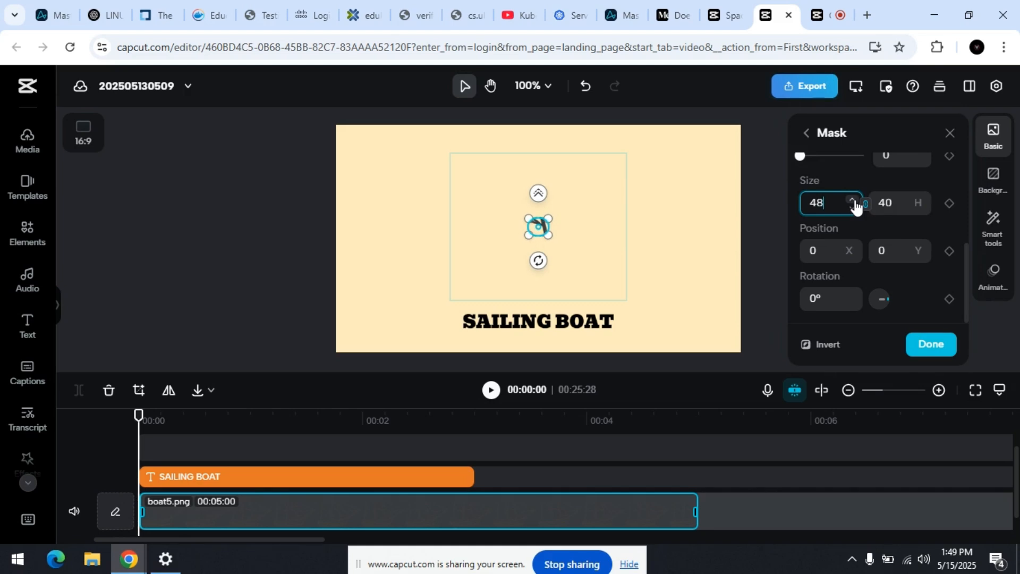
Step: Reduce the boat image's circle mask to a size of 15 by 13
{"action": "left_click", "coordinate": [853, 209]}
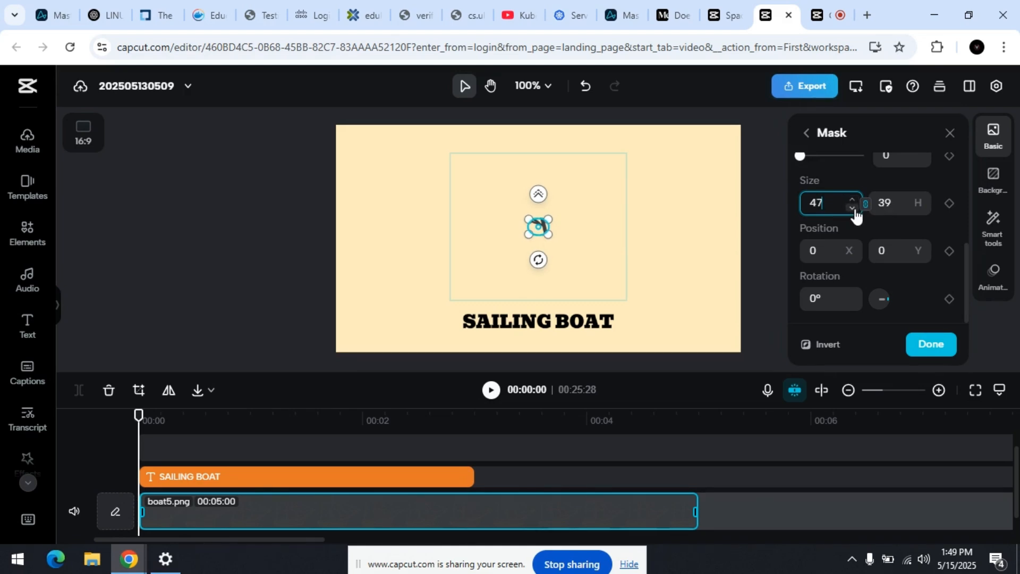
{"action": "left_click", "coordinate": [853, 208]}
{"action": "left_click", "coordinate": [853, 209]}
{"action": "left_click", "coordinate": [852, 209]}
{"action": "left_click", "coordinate": [853, 208]}
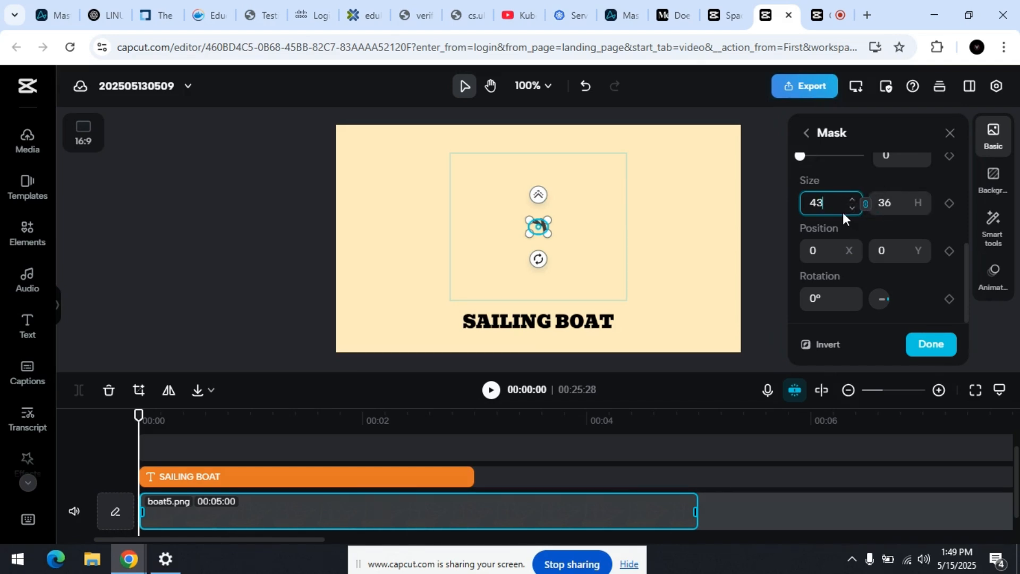
{"action": "left_click", "coordinate": [853, 209]}
{"action": "left_click", "coordinate": [852, 208]}
{"action": "left_click", "coordinate": [853, 208]}
{"action": "left_click", "coordinate": [852, 208]}
{"action": "left_click", "coordinate": [852, 209]}
{"action": "left_click", "coordinate": [853, 208]}
{"action": "left_click", "coordinate": [853, 208]}
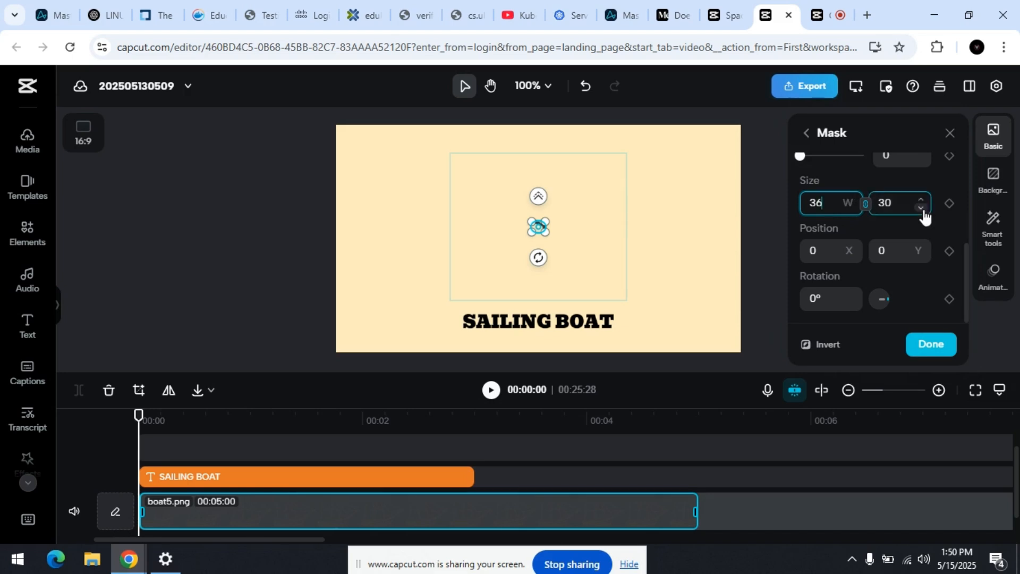
{"action": "left_click", "coordinate": [851, 208]}
{"action": "triple_click", "coordinate": [852, 208]}
{"action": "double_click", "coordinate": [852, 209]}
{"action": "triple_click", "coordinate": [852, 208]}
{"action": "double_click", "coordinate": [852, 208]}
{"action": "triple_click", "coordinate": [852, 208]}
{"action": "double_click", "coordinate": [852, 208]}
{"action": "double_click", "coordinate": [852, 209]}
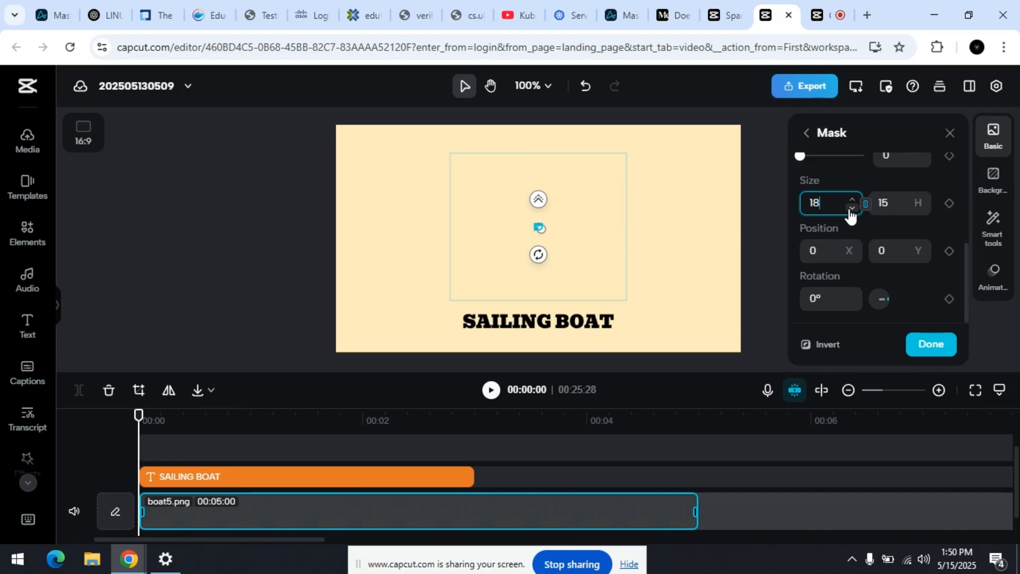
{"action": "double_click", "coordinate": [852, 209]}
{"action": "left_click", "coordinate": [852, 209]}
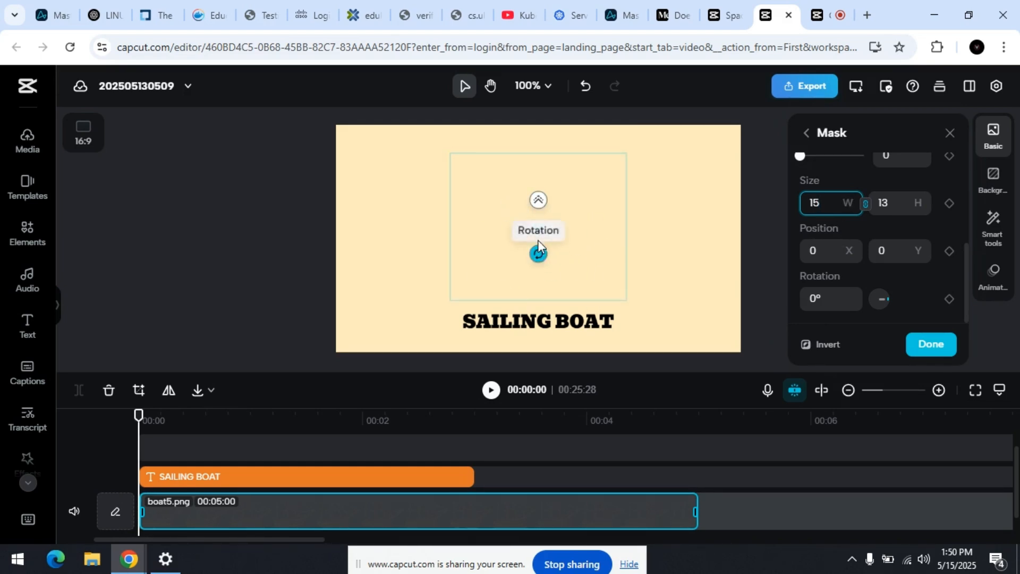
Step: Set the circle mask's size on the boat image to 7 wide by 6 high
{"action": "left_click", "coordinate": [853, 207]}
{"action": "left_click", "coordinate": [854, 208]}
{"action": "left_click", "coordinate": [853, 208]}
{"action": "left_click", "coordinate": [853, 208]}
{"action": "left_click", "coordinate": [854, 207]}
{"action": "left_click", "coordinate": [853, 208]}
{"action": "left_click", "coordinate": [853, 207]}
{"action": "left_click", "coordinate": [853, 208]}
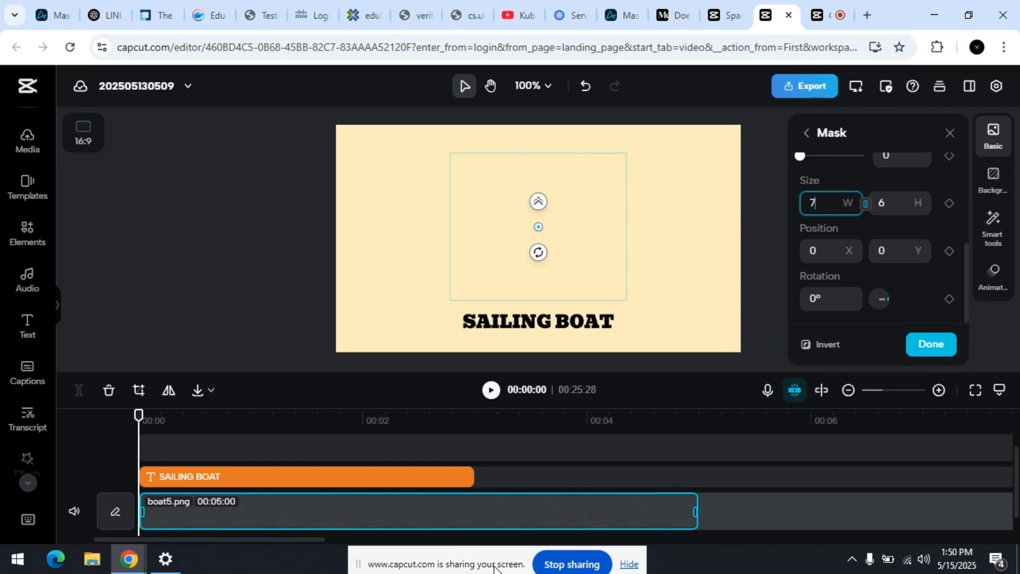
{"action": "left_click_drag", "start_coordinate": [493, 566], "coordinate": [493, 571]}
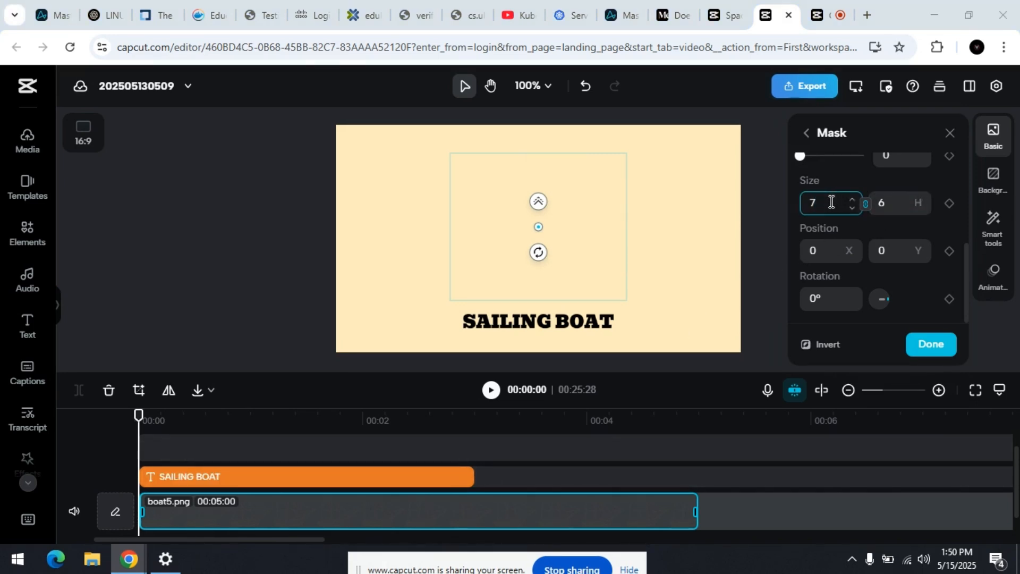
{"action": "left_click", "coordinate": [807, 181]}
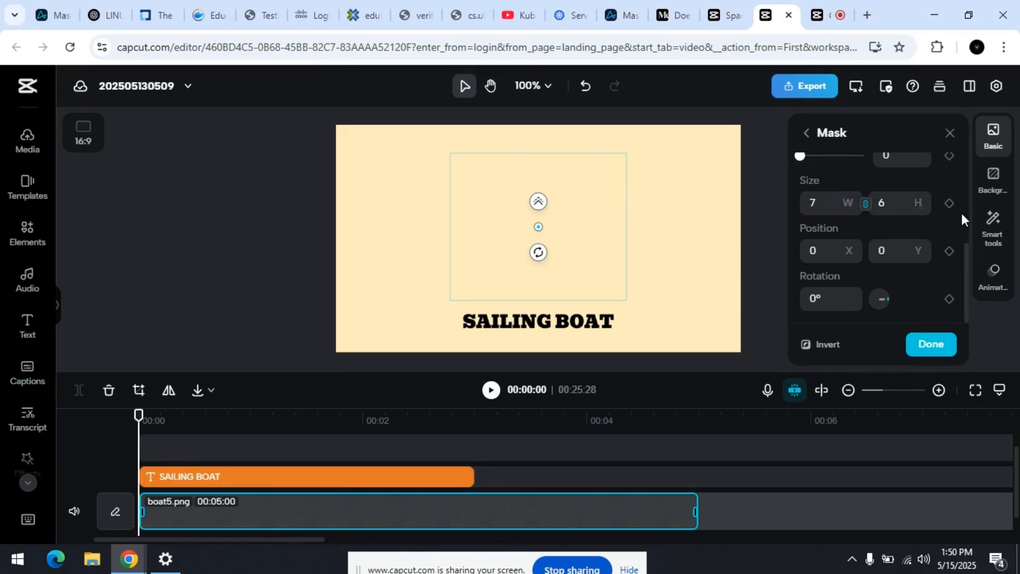
Step: Add a mask size keyframe at the start of the boat clip and move the playhead to 1 second
{"action": "left_click", "coordinate": [950, 203]}
{"action": "left_click_drag", "start_coordinate": [140, 414], "coordinate": [250, 414]}
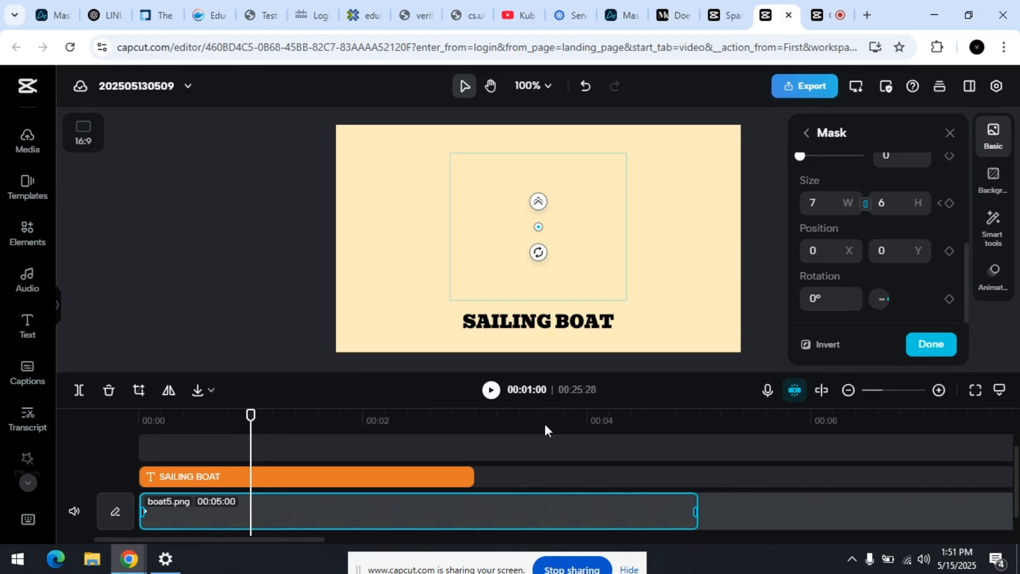
{"action": "key", "text": "Right"}
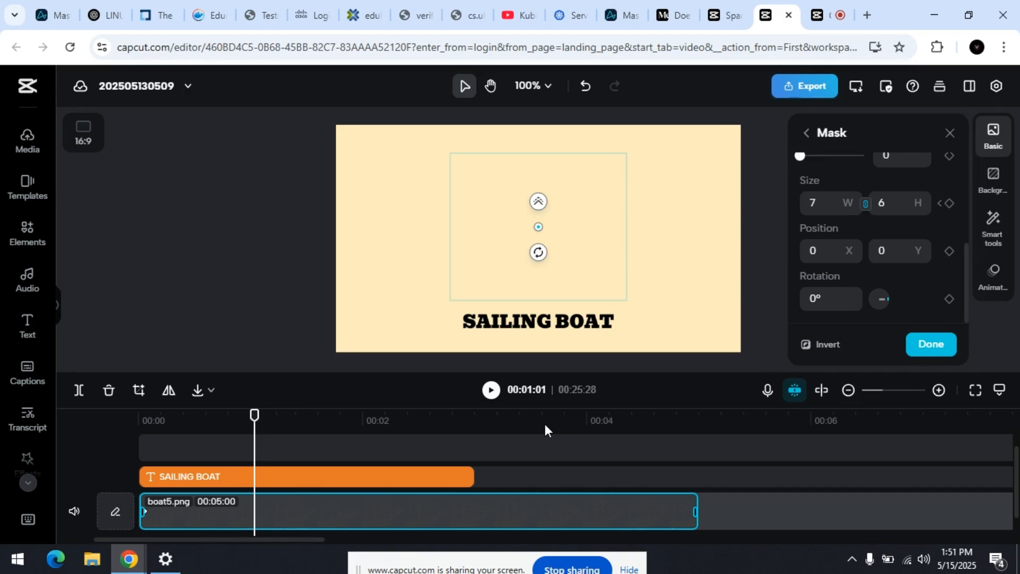
{"action": "key", "text": "Right"}
{"action": "key", "text": "Left"}
{"action": "key", "text": "Left"}
{"action": "key", "text": "Left"}
{"action": "key", "text": "Left"}
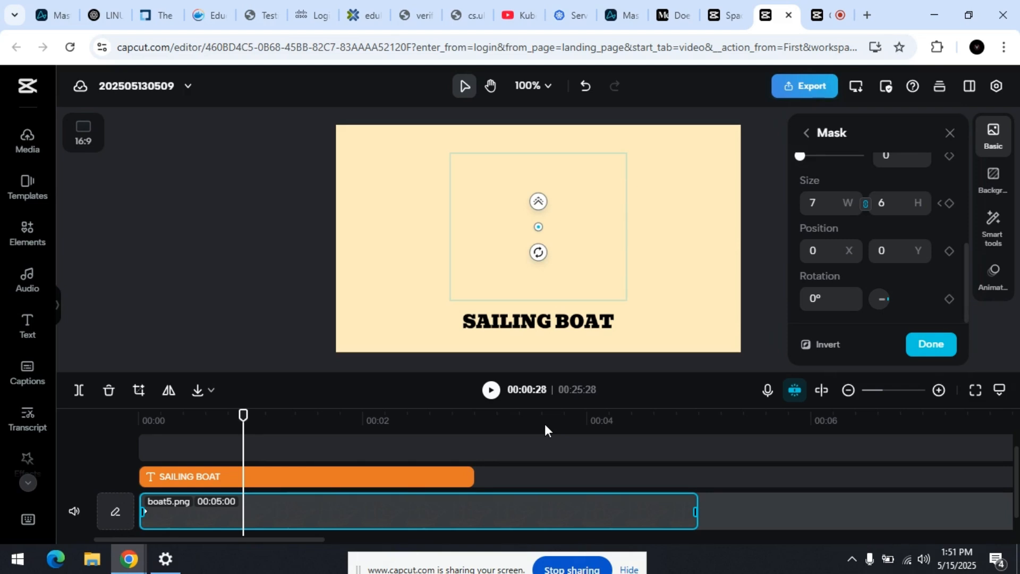
{"action": "key", "text": "Left"}
{"action": "key", "text": "Right"}
{"action": "key", "text": "Right"}
{"action": "key", "text": "Right"}
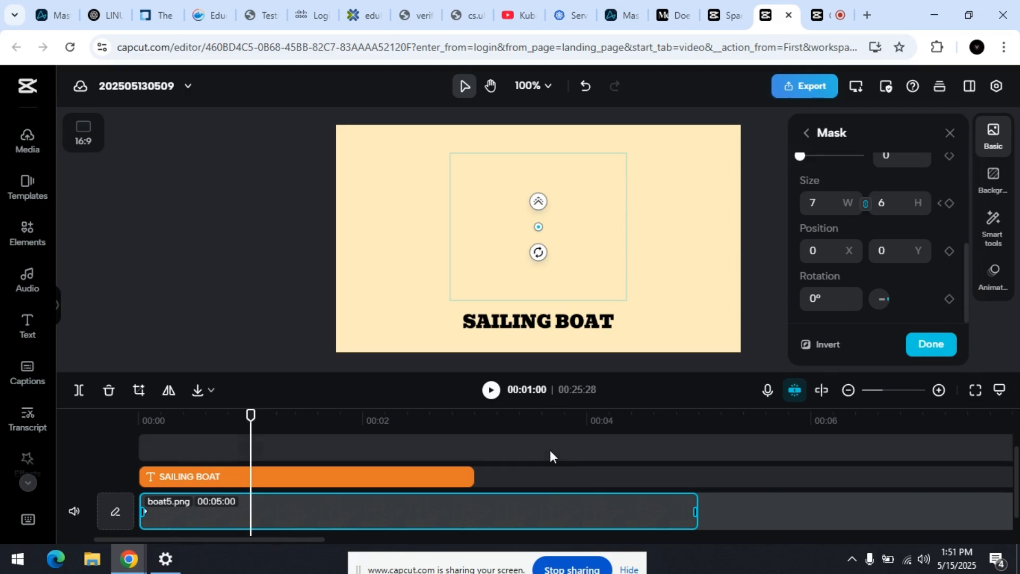
Step: Enlarge the boat image's circle mask at 1 second to 457 wide by 382 high so it uncovers the whole boat
{"action": "left_click", "coordinate": [827, 204]}
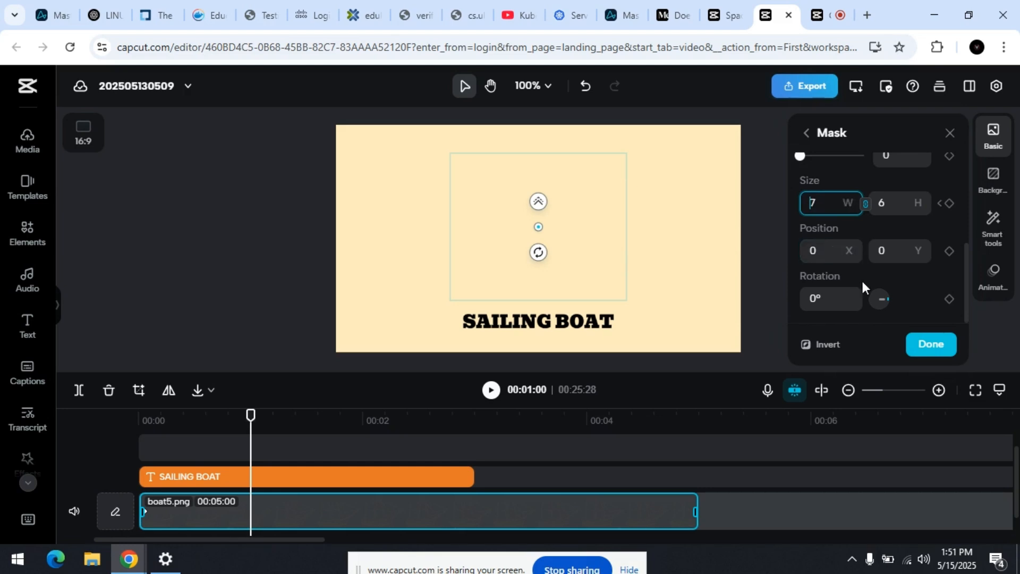
{"action": "type", "text": "10"}
{"action": "key", "text": "Return"}
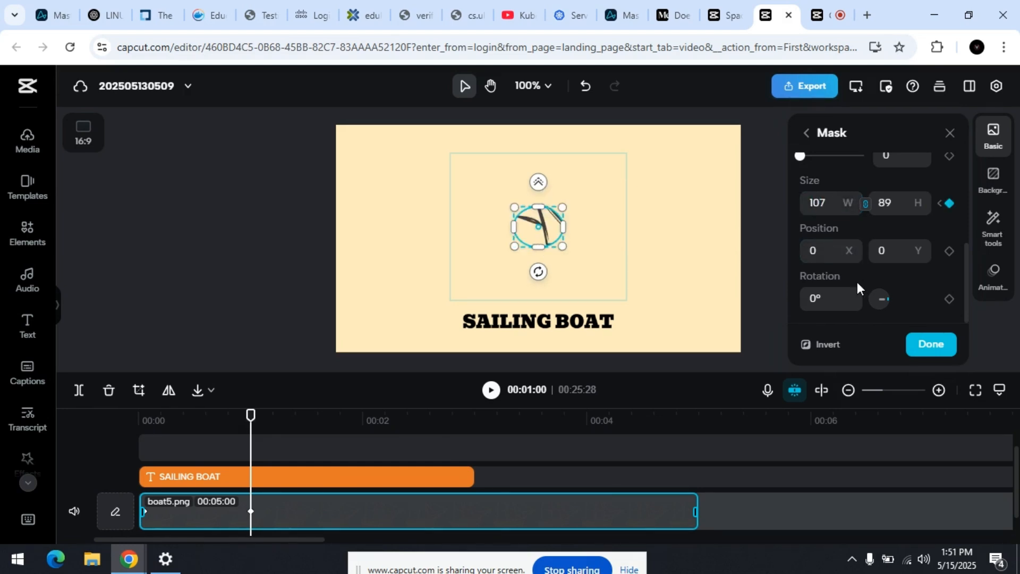
{"action": "left_click", "coordinate": [804, 209]}
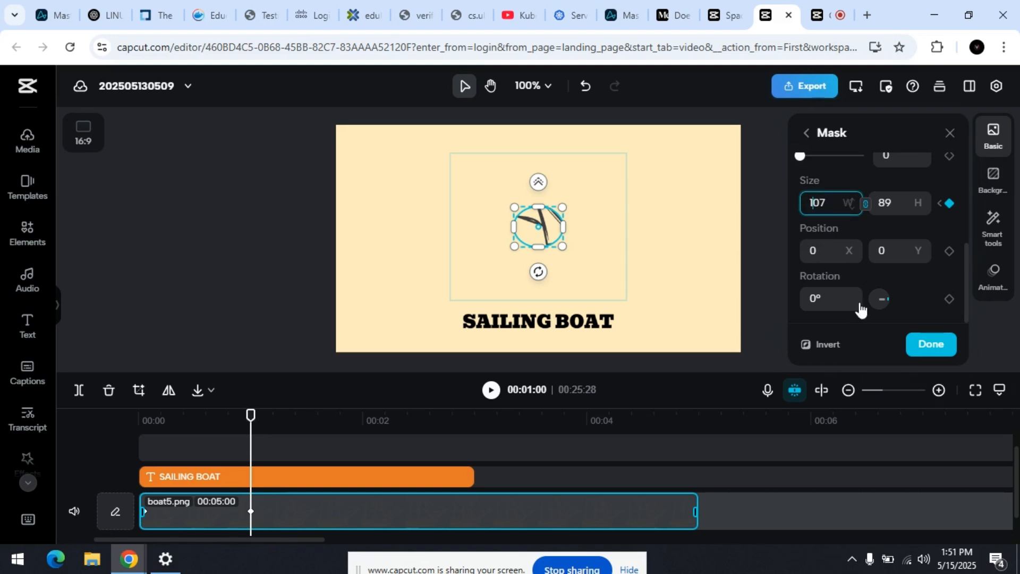
{"action": "key", "text": "Delete"}
{"action": "type", "text": "4"}
{"action": "key", "text": "Return"}
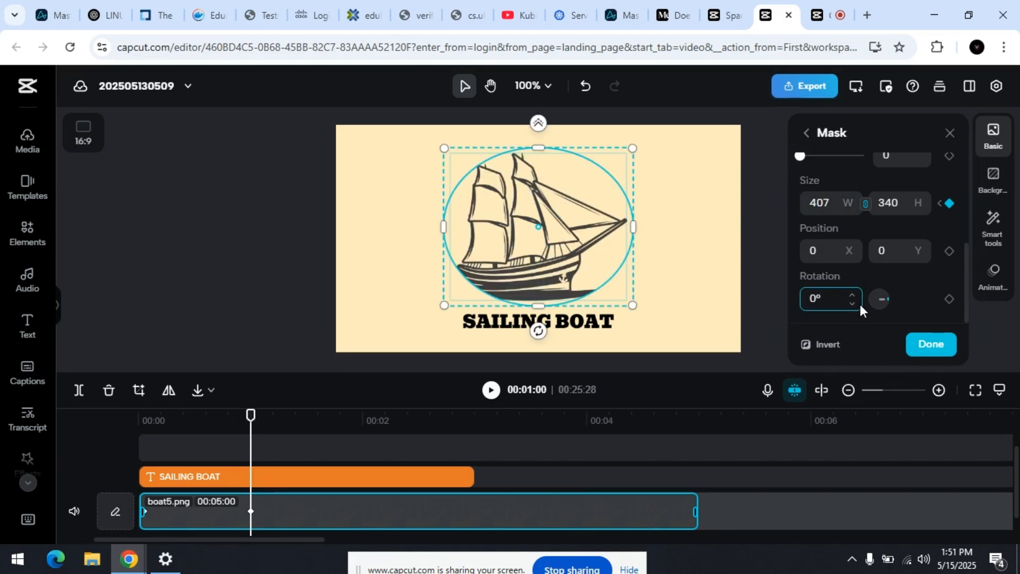
{"action": "left_click", "coordinate": [808, 208]}
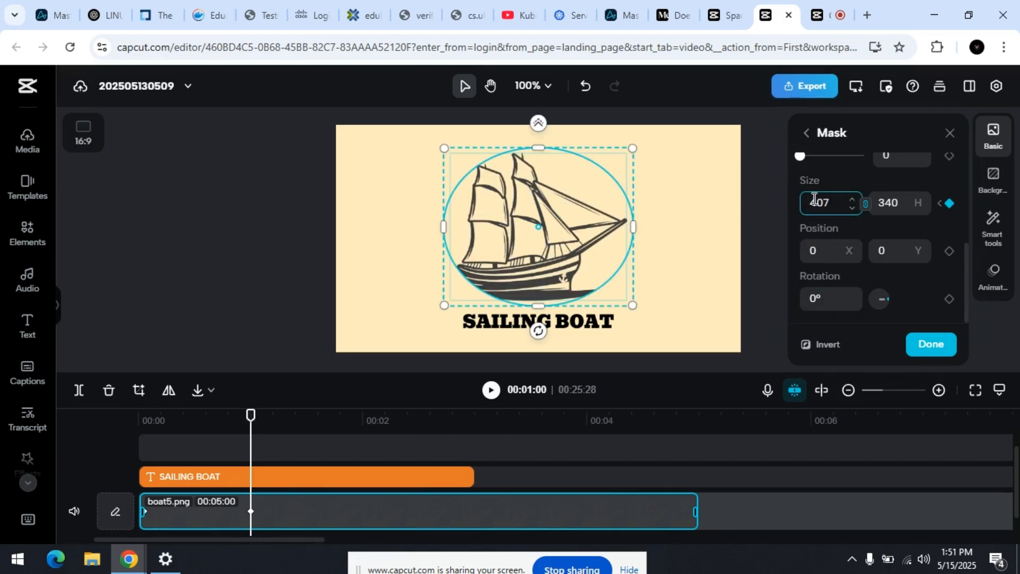
{"action": "key", "text": "BackSpace"}
{"action": "type", "text": "5"}
{"action": "key", "text": "Return"}
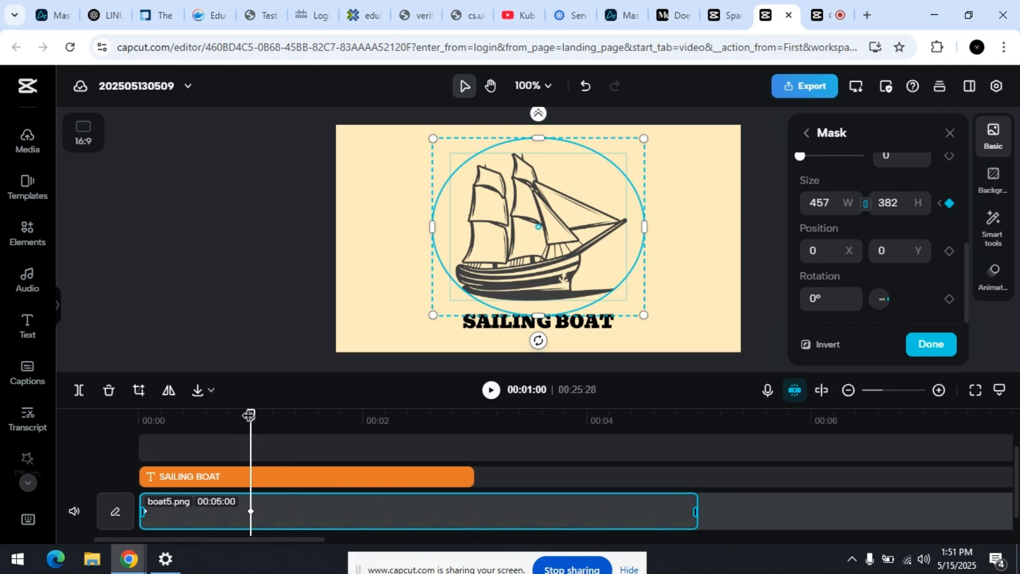
Step: Play the animation from the start to preview the circle mask reveal of the boat
{"action": "left_click_drag", "start_coordinate": [249, 414], "coordinate": [121, 419]}
{"action": "left_click", "coordinate": [188, 305]}
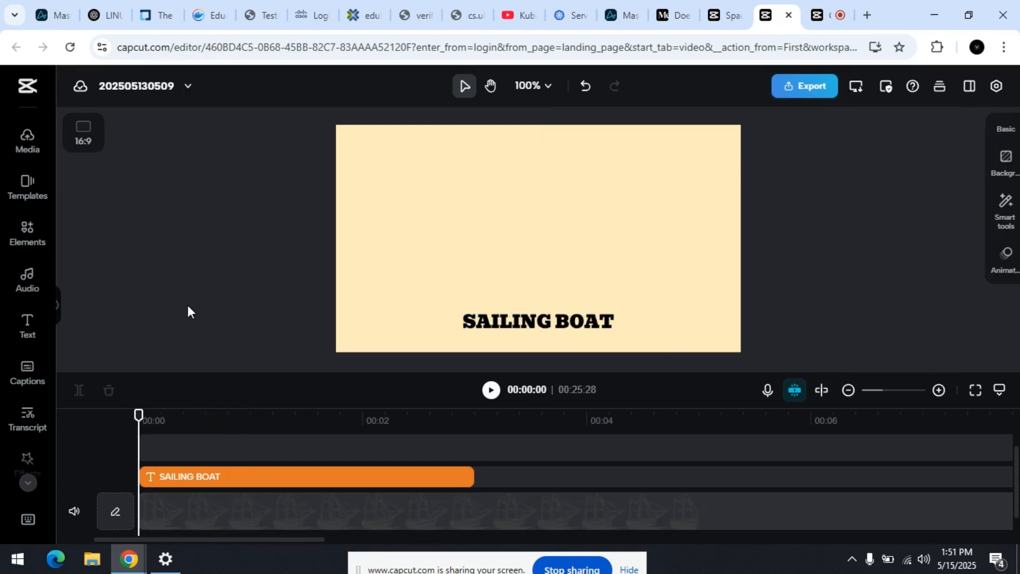
{"action": "left_click", "coordinate": [492, 391]}
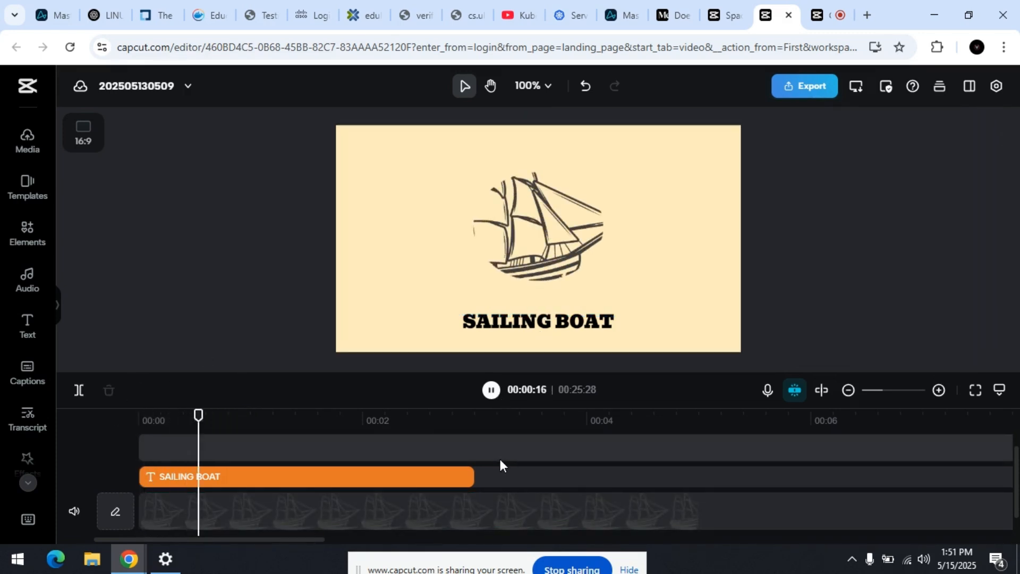
{"action": "left_click", "coordinate": [491, 392]}
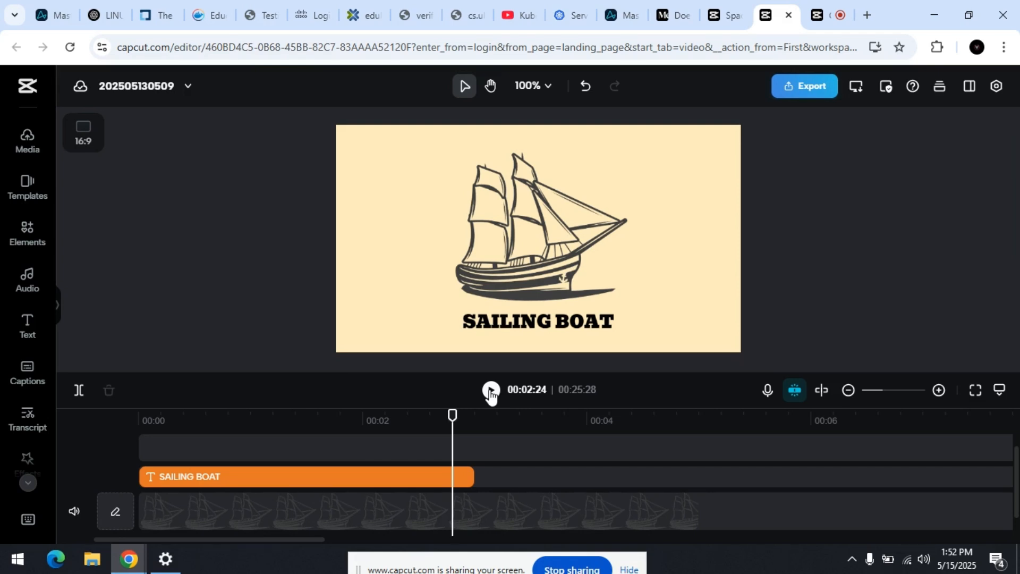
Step: Set the SAILING BOAT title's opacity to 0% at the start of the timeline and add an opacity keyframe there
{"action": "left_click", "coordinate": [326, 474]}
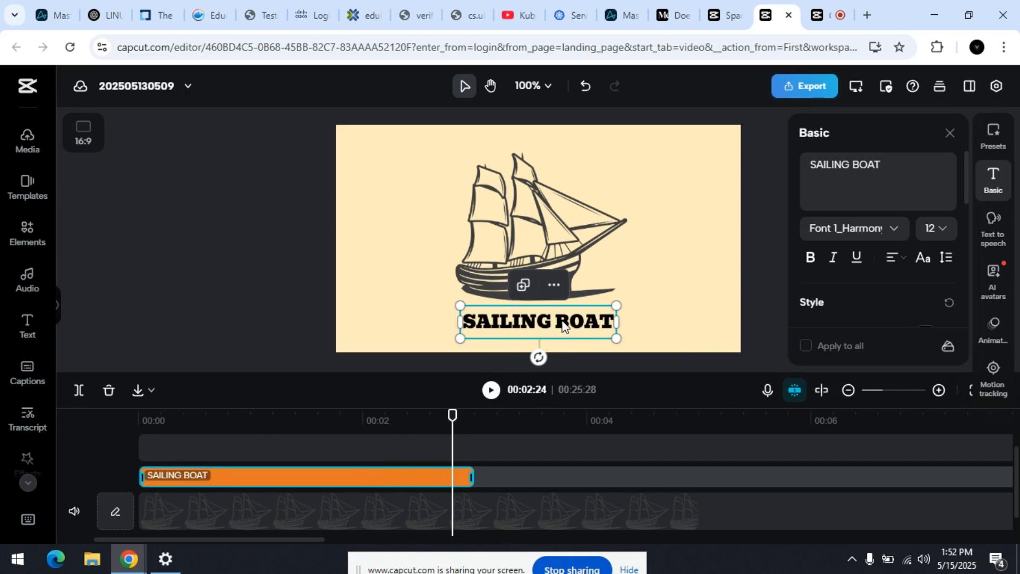
{"action": "scroll", "coordinate": [882, 301], "scroll_direction": "down", "scroll_amount": 5}
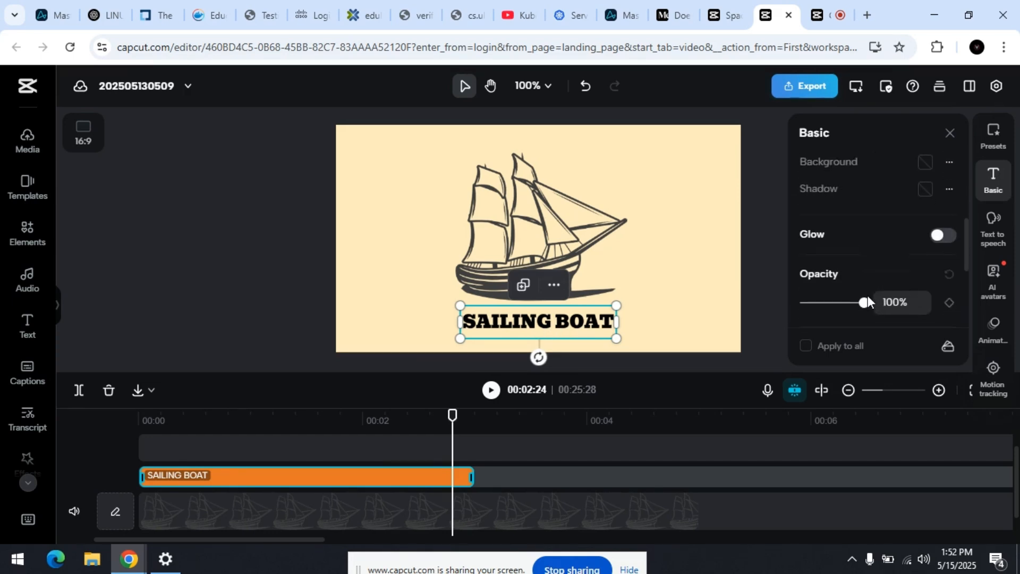
{"action": "scroll", "coordinate": [813, 292], "scroll_direction": "down", "scroll_amount": 2}
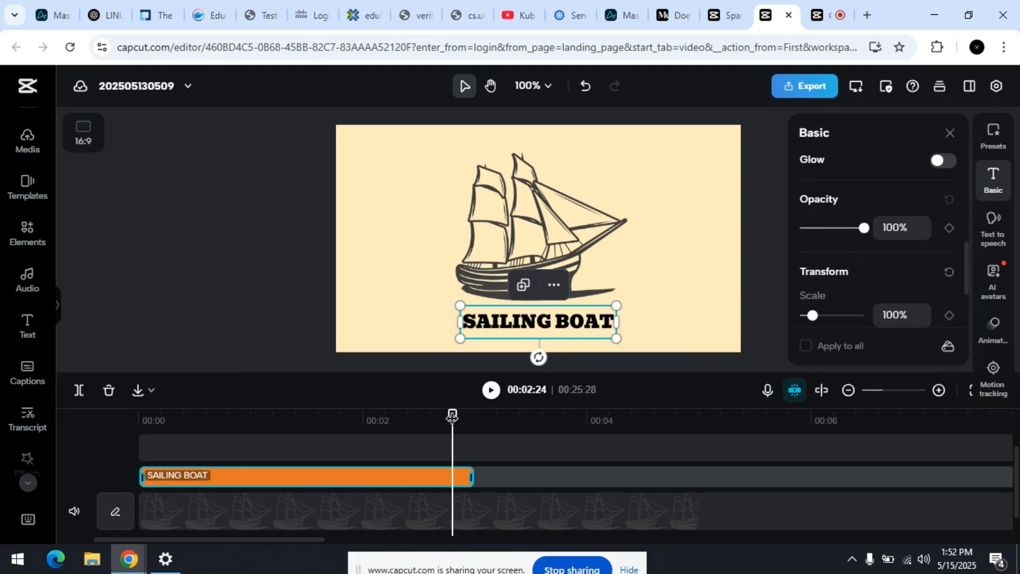
{"action": "left_click_drag", "start_coordinate": [451, 416], "coordinate": [133, 416]}
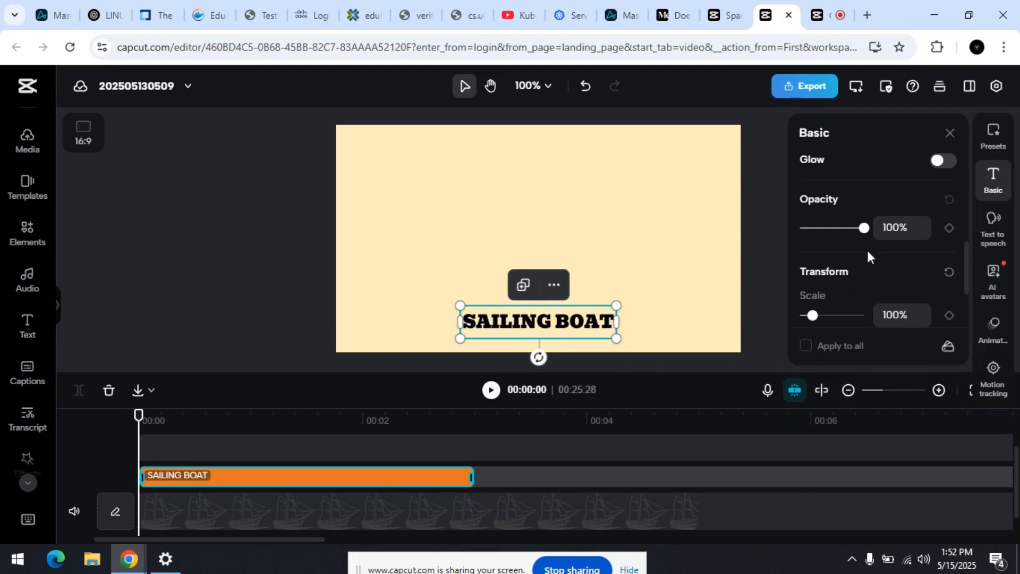
{"action": "left_click_drag", "start_coordinate": [864, 228], "coordinate": [771, 235]}
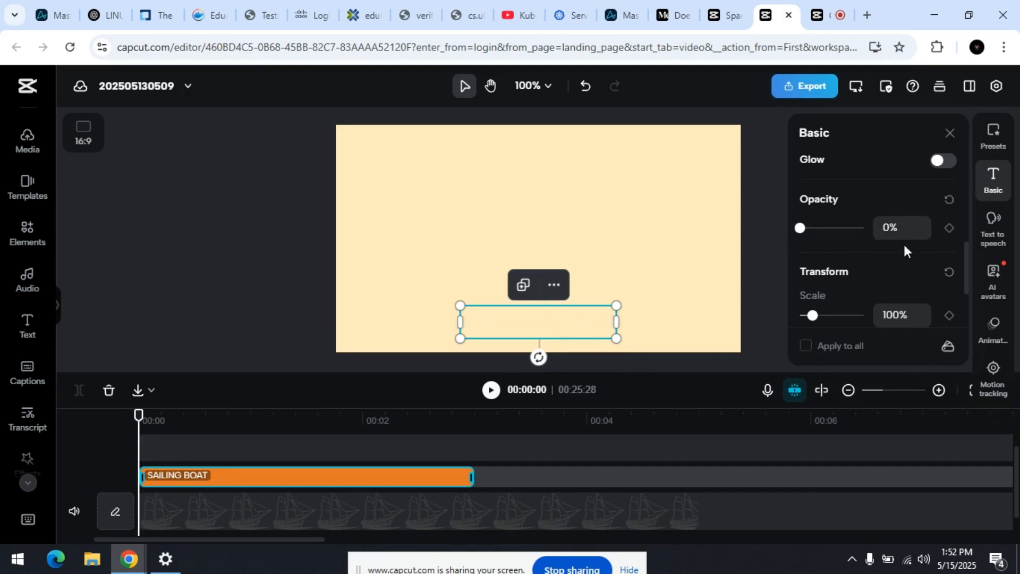
{"action": "left_click", "coordinate": [950, 229]}
Step: Align the playhead with the boat clip's 1-second mask keyframe and set the SAILING BOAT title's opacity to 100% there
{"action": "left_click", "coordinate": [331, 508]}
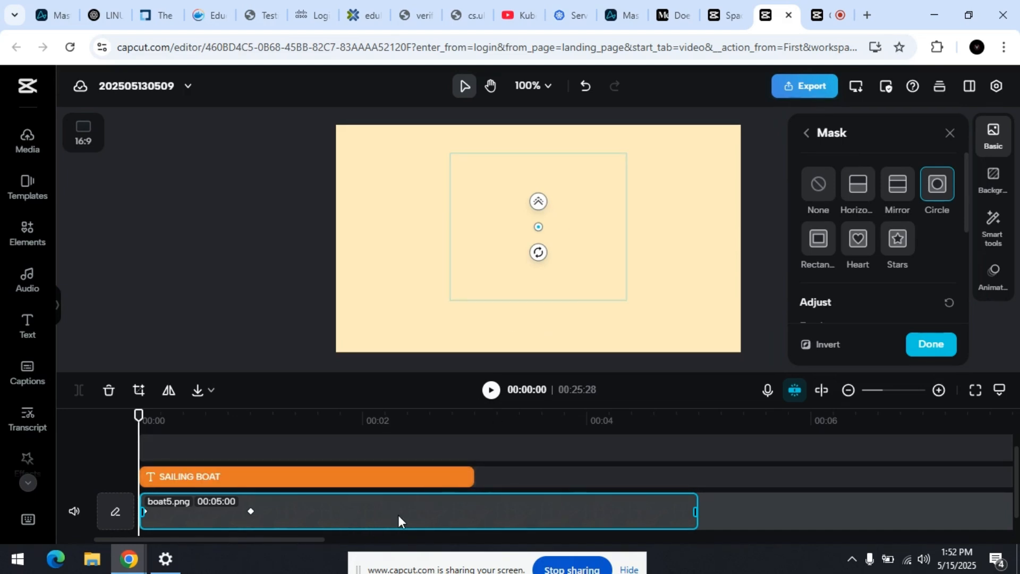
{"action": "scroll", "coordinate": [934, 260], "scroll_direction": "down", "scroll_amount": 4}
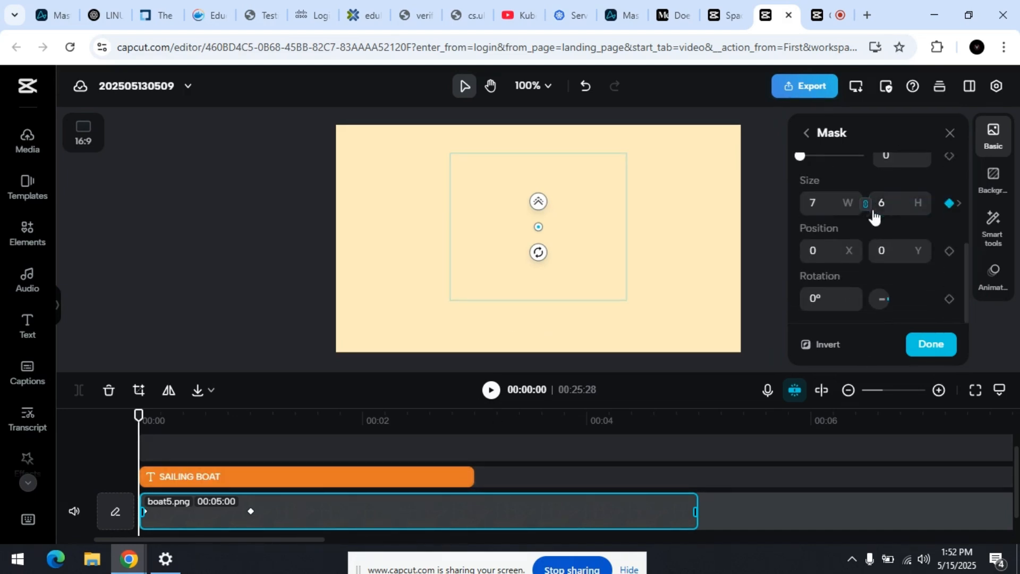
{"action": "left_click", "coordinate": [962, 207]}
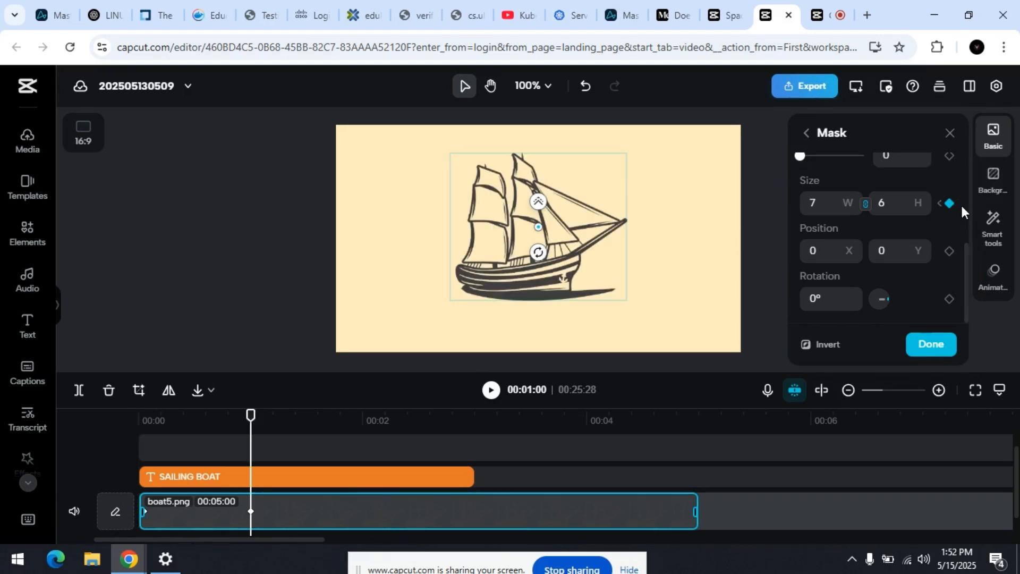
{"action": "left_click", "coordinate": [327, 480]}
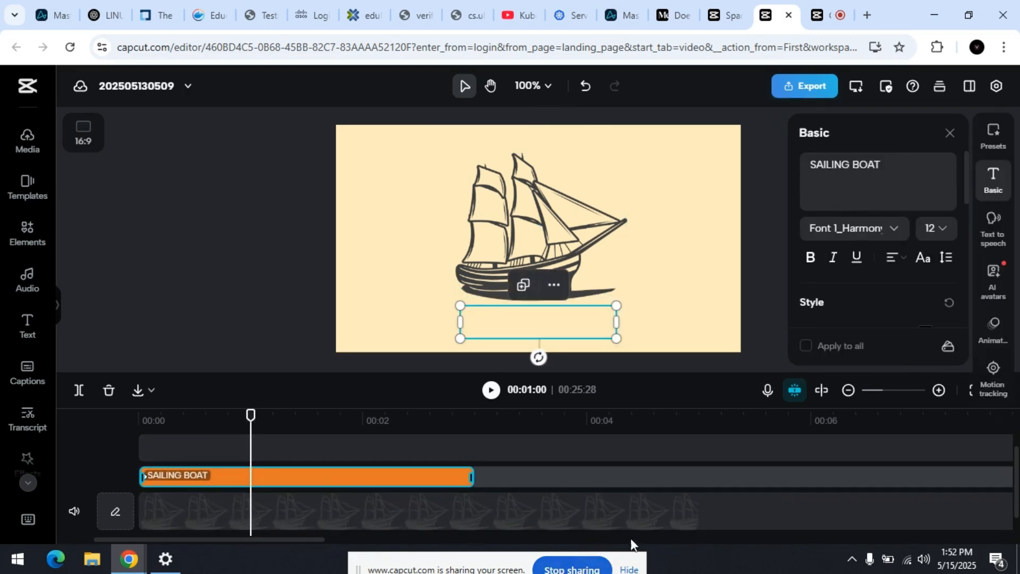
{"action": "scroll", "coordinate": [892, 297], "scroll_direction": "down", "scroll_amount": 5}
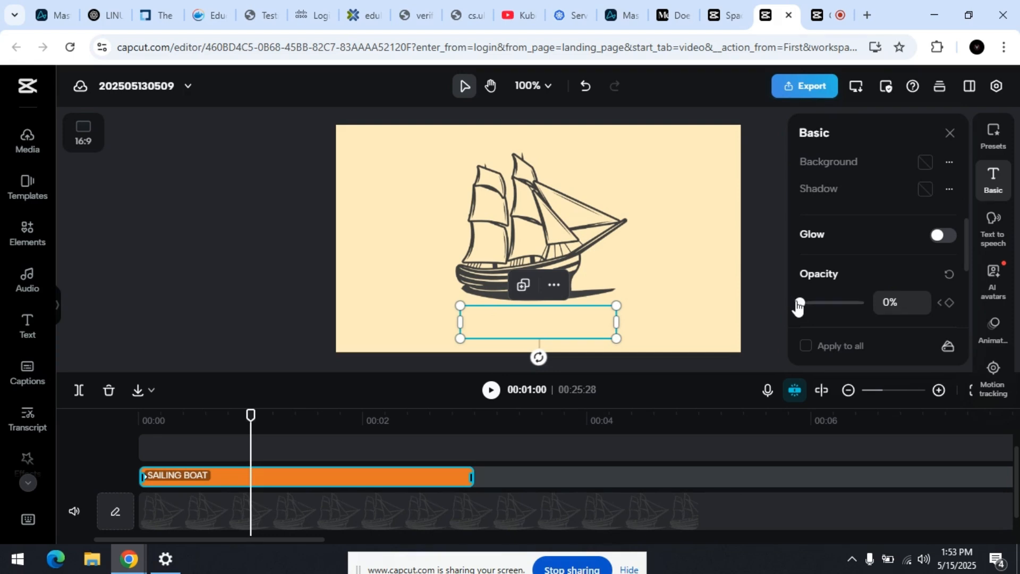
{"action": "left_click_drag", "start_coordinate": [807, 307], "coordinate": [869, 308]}
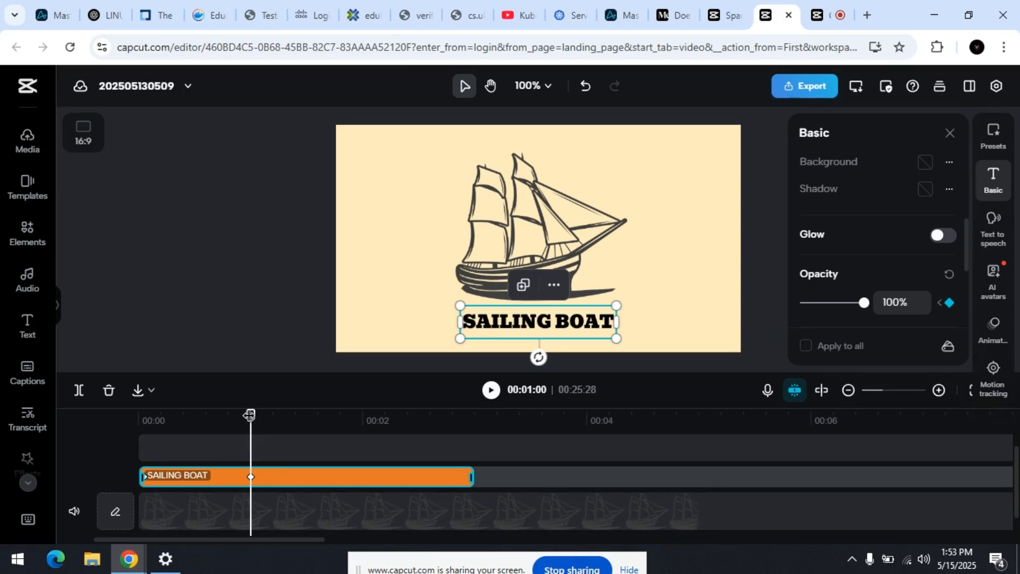
Step: Play the animation from the start to check the title's fade-in together with the boat reveal
{"action": "left_click_drag", "start_coordinate": [250, 414], "coordinate": [139, 415]}
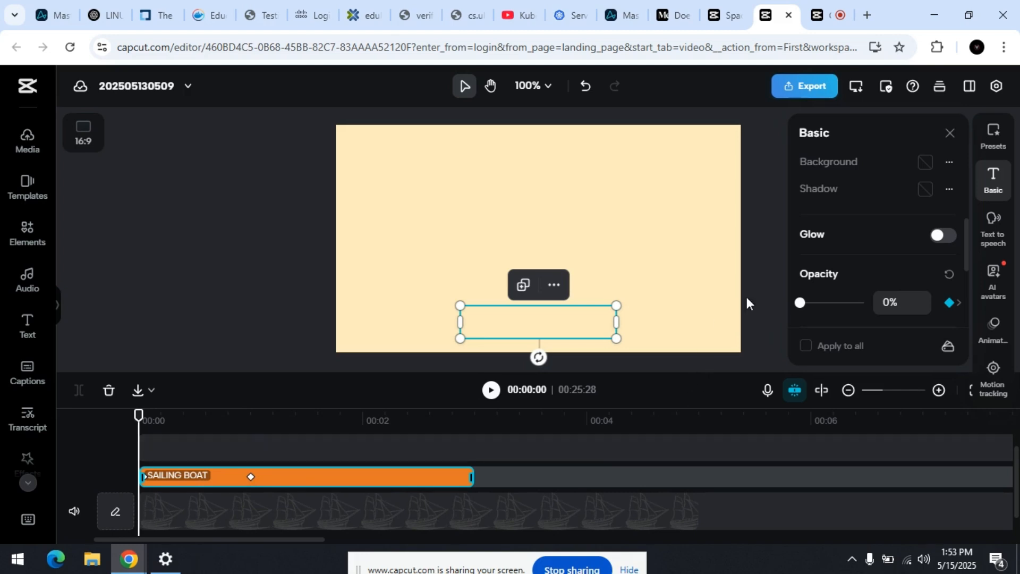
{"action": "left_click", "coordinate": [222, 308]}
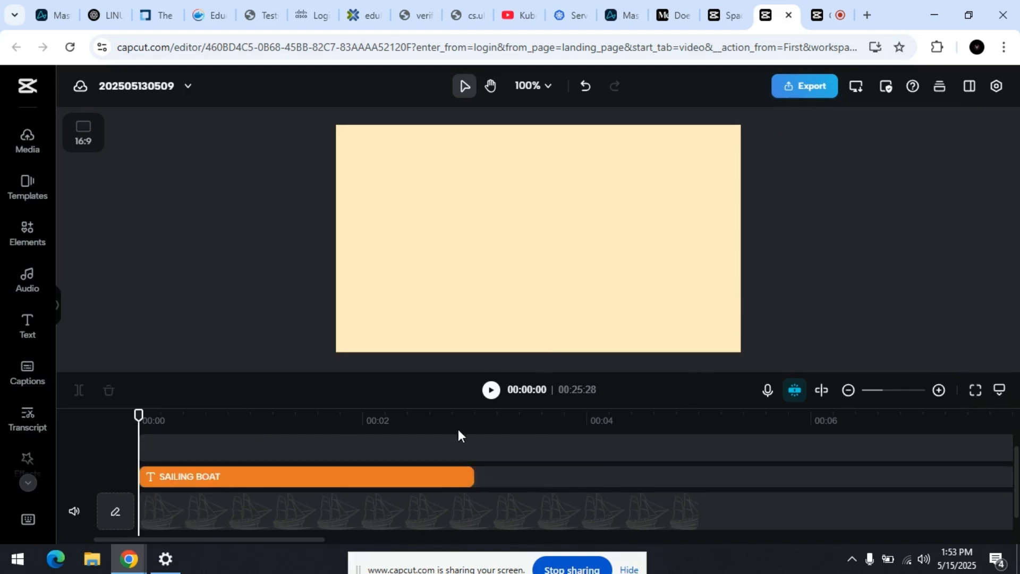
{"action": "left_click", "coordinate": [491, 393]}
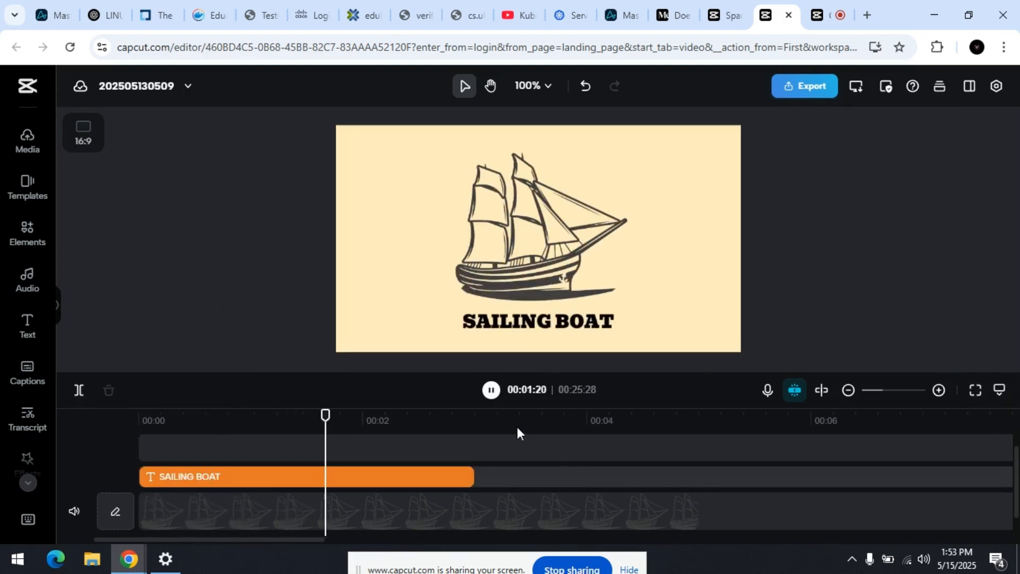
{"action": "left_click", "coordinate": [492, 393]}
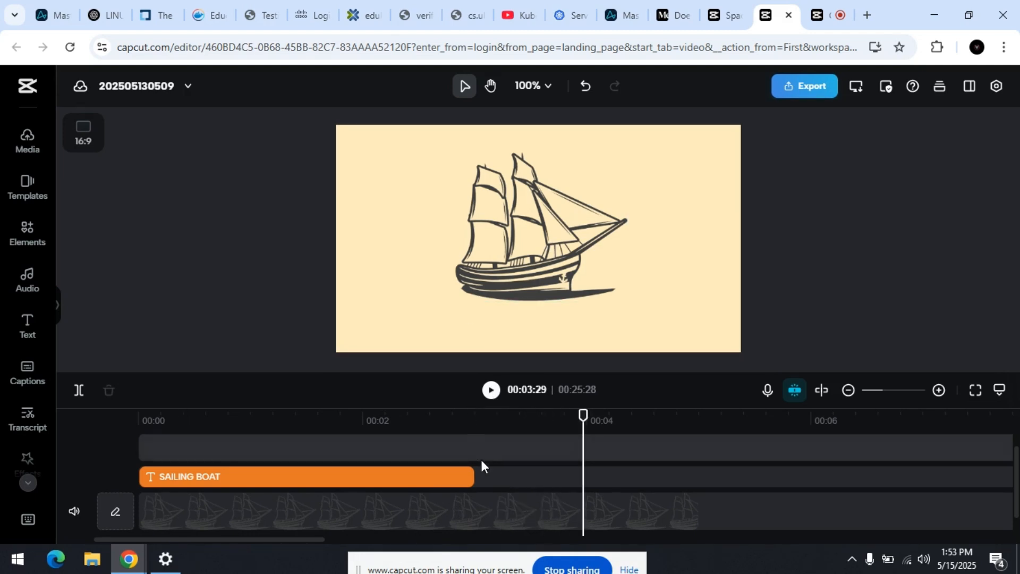
Step: Extend the SAILING BOAT title clip to about 6 seconds and the boat5.png clip to 00:06:02
{"action": "left_click", "coordinate": [450, 474]}
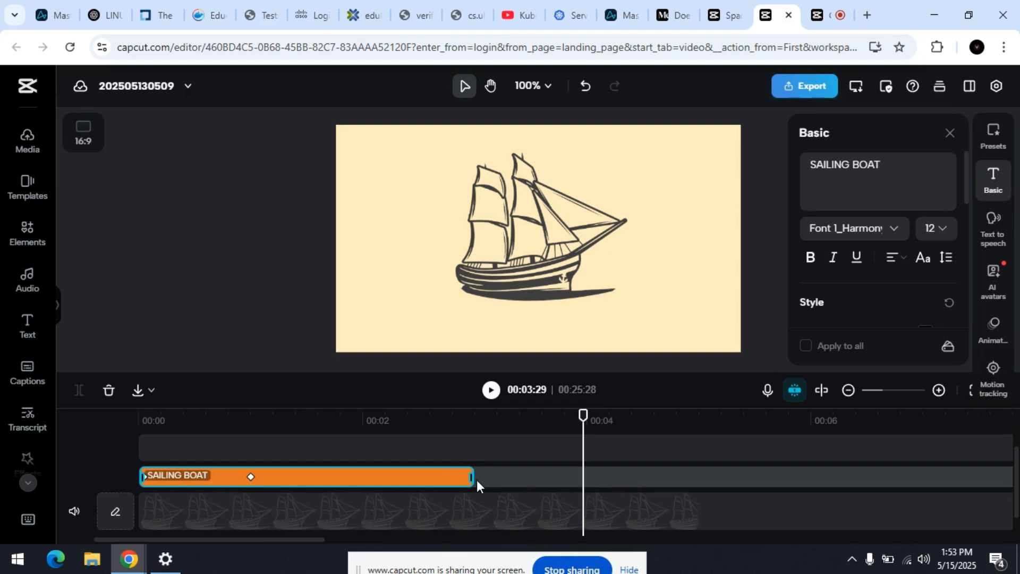
{"action": "left_click_drag", "start_coordinate": [472, 477], "coordinate": [742, 507]}
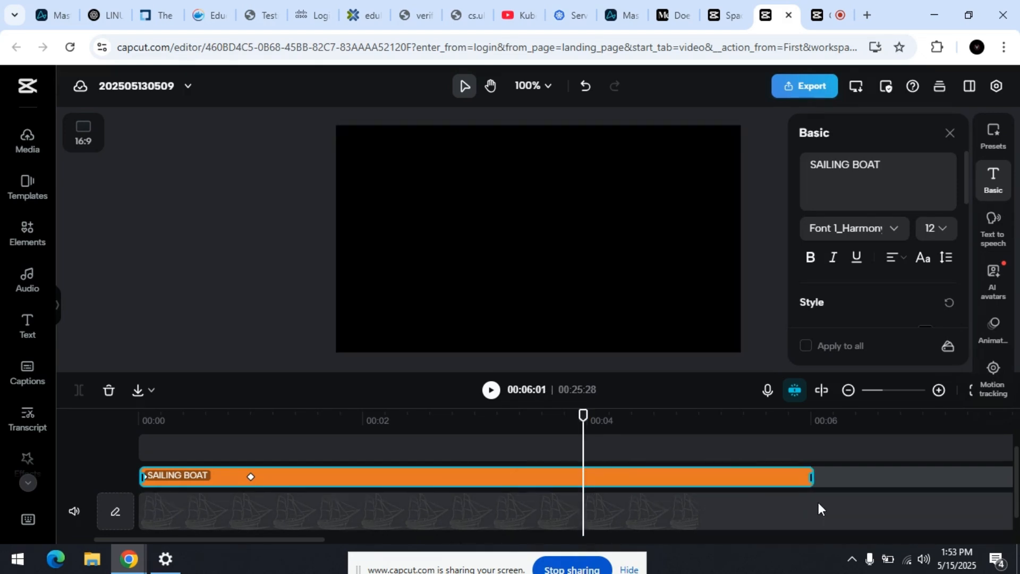
{"action": "left_click", "coordinate": [626, 511]}
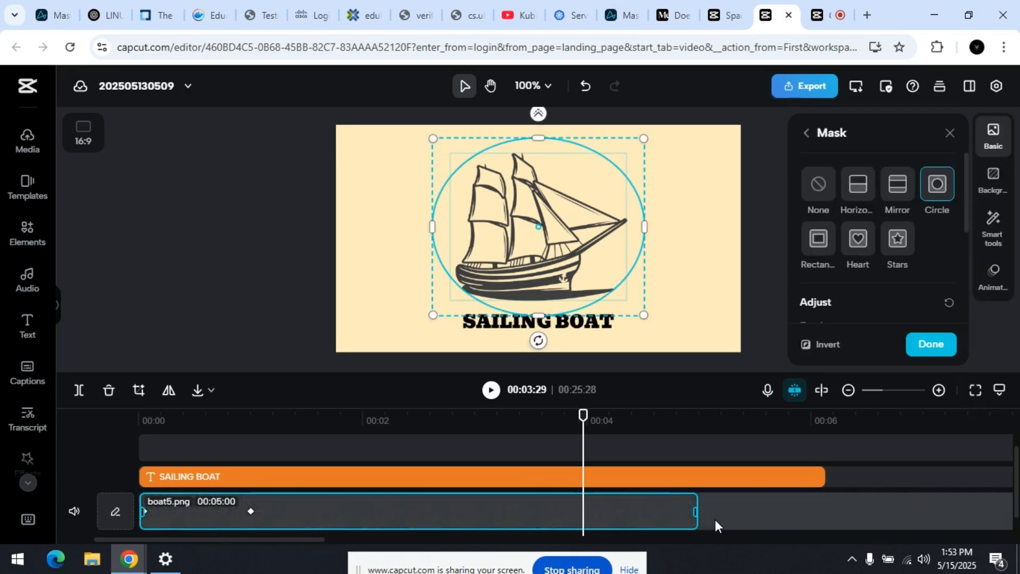
{"action": "left_click_drag", "start_coordinate": [695, 512], "coordinate": [821, 529]}
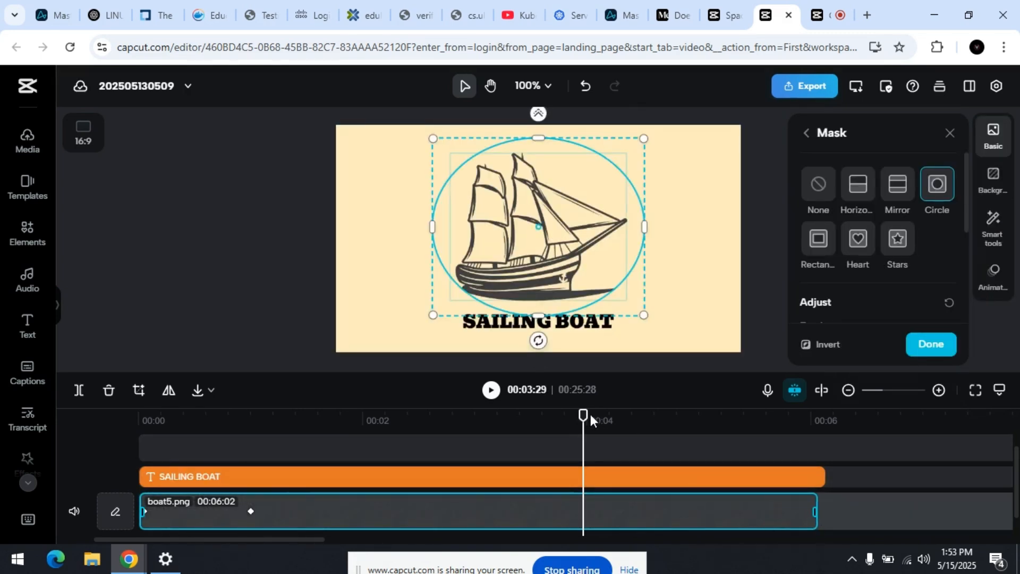
Step: With the playhead just past the 1-second mask keyframe, close the boat's mask settings and scale the boat to 38% at position X 0, Y 29
{"action": "left_click_drag", "start_coordinate": [582, 413], "coordinate": [438, 414]}
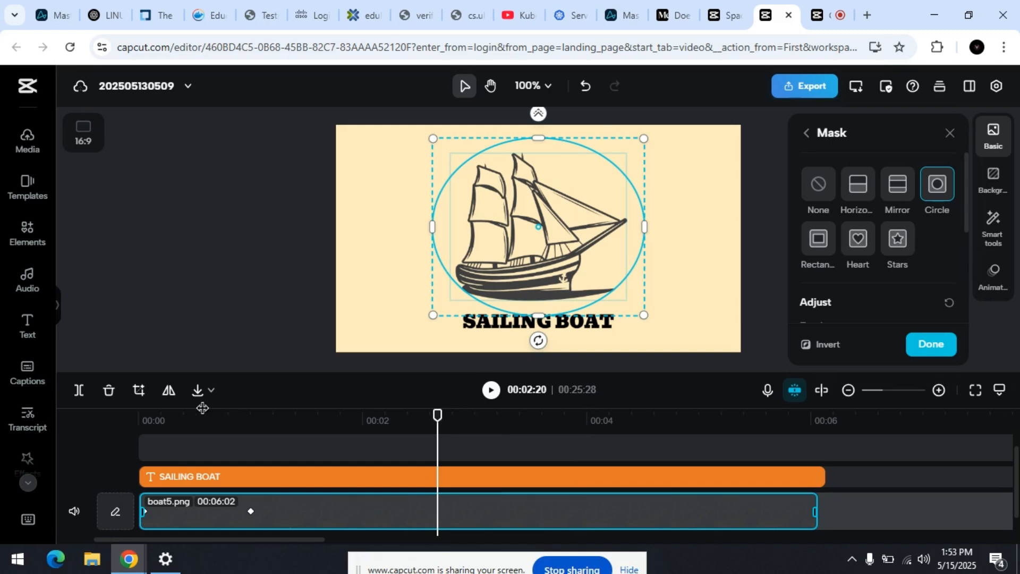
{"action": "left_click", "coordinate": [198, 415]}
{"action": "left_click_drag", "start_coordinate": [199, 414], "coordinate": [267, 414]}
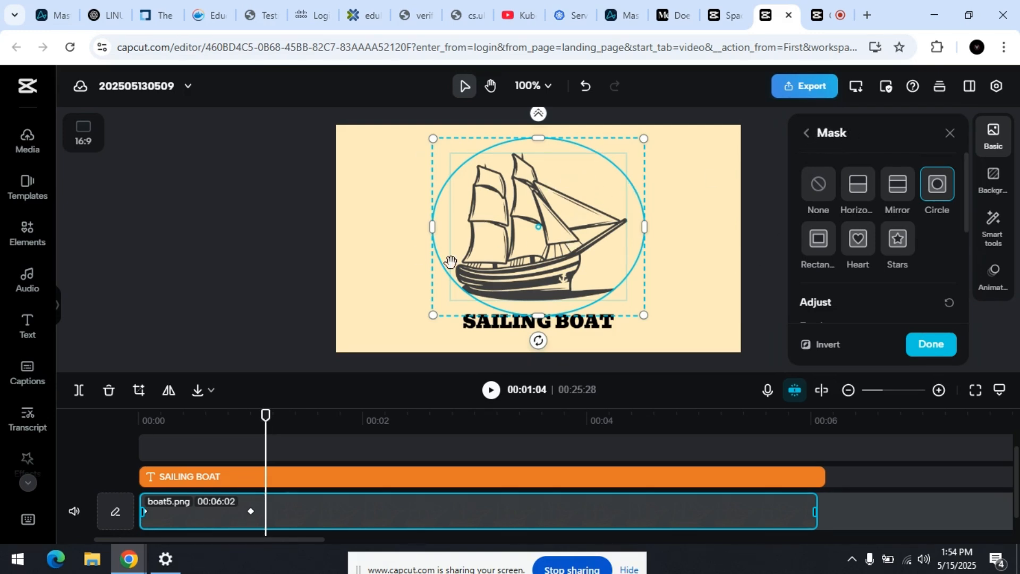
{"action": "left_click", "coordinate": [808, 134]}
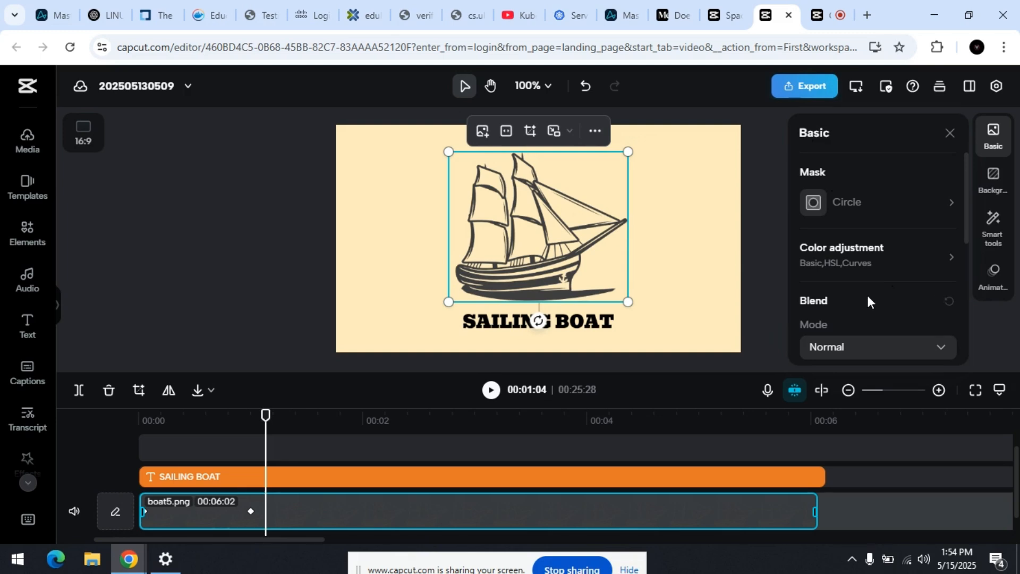
{"action": "scroll", "coordinate": [871, 308], "scroll_direction": "down", "scroll_amount": 3}
{"action": "scroll", "coordinate": [871, 316], "scroll_direction": "down", "scroll_amount": 1}
{"action": "scroll", "coordinate": [813, 325], "scroll_direction": "down", "scroll_amount": 1}
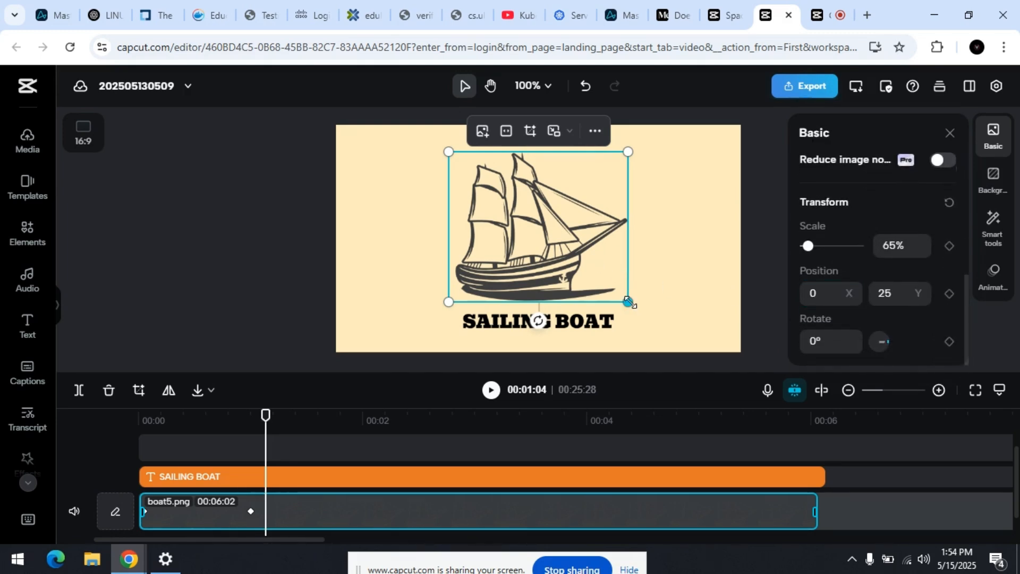
{"action": "left_click_drag", "start_coordinate": [628, 301], "coordinate": [550, 241]}
{"action": "left_click_drag", "start_coordinate": [485, 218], "coordinate": [521, 249]}
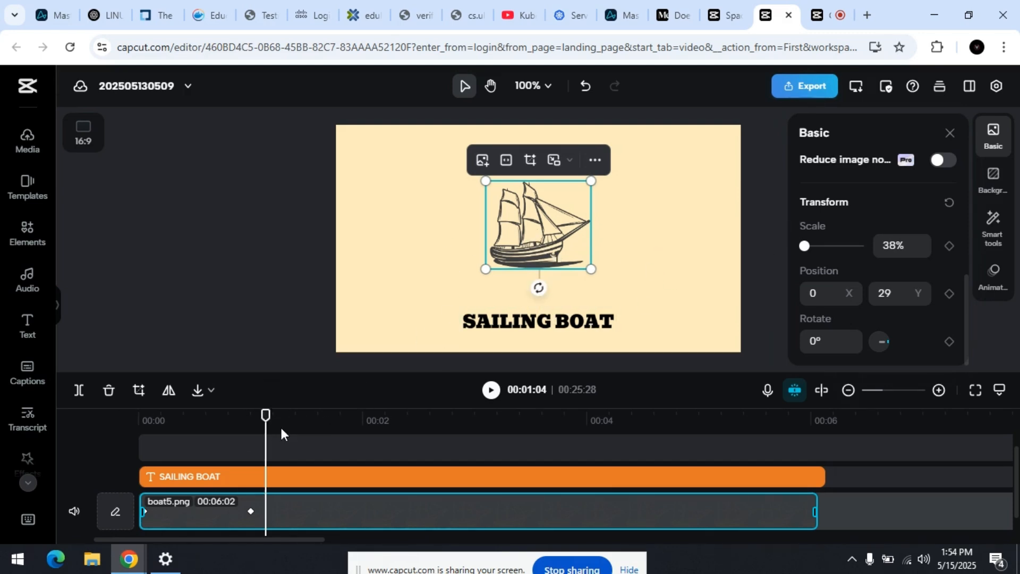
Step: Play the animation twice from the start to check the smaller boat's mask reveal together with the title's fade-in
{"action": "left_click_drag", "start_coordinate": [268, 415], "coordinate": [139, 415]}
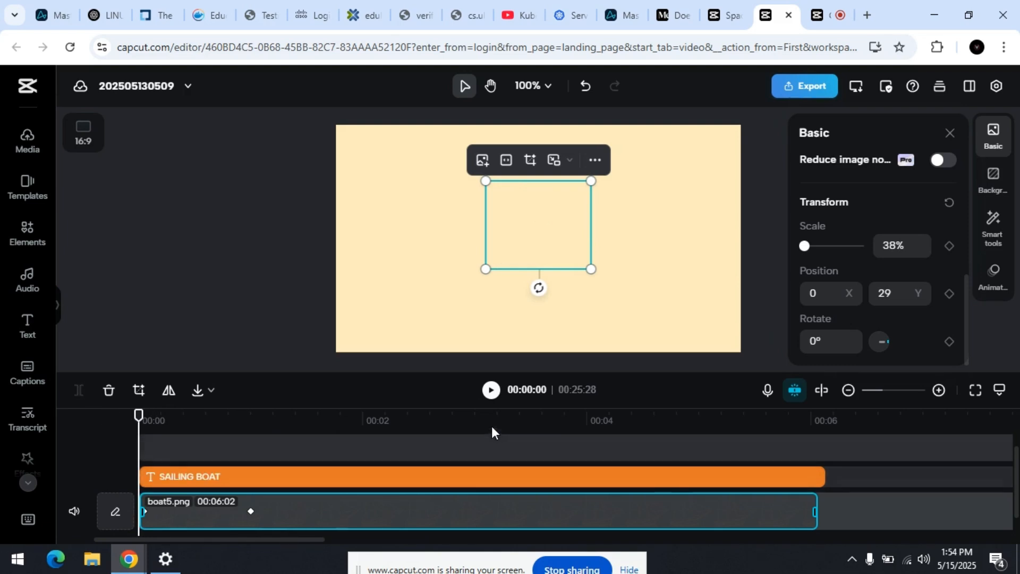
{"action": "left_click", "coordinate": [489, 394]}
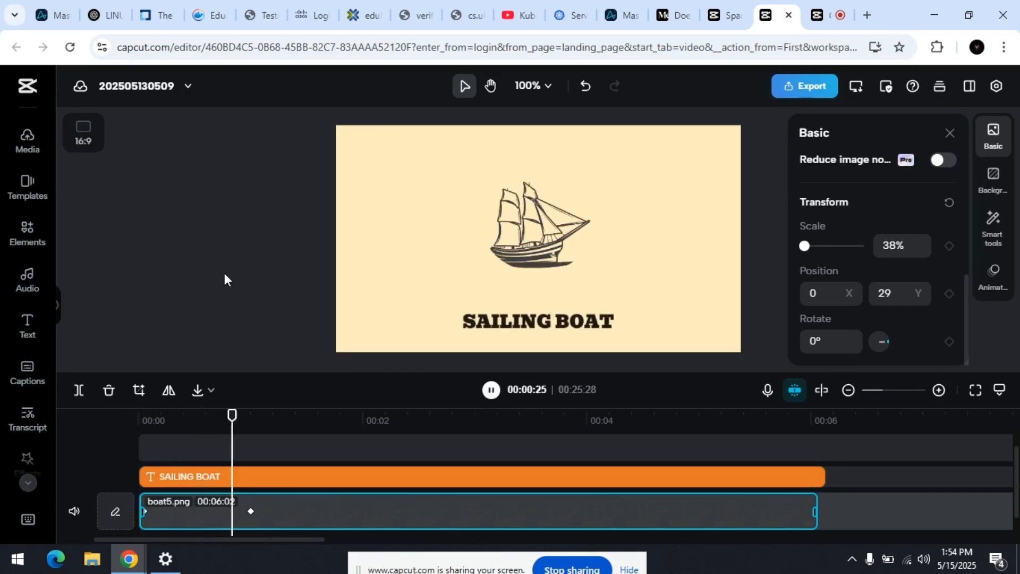
{"action": "left_click", "coordinate": [490, 392]}
{"action": "left_click_drag", "start_coordinate": [327, 420], "coordinate": [139, 421]}
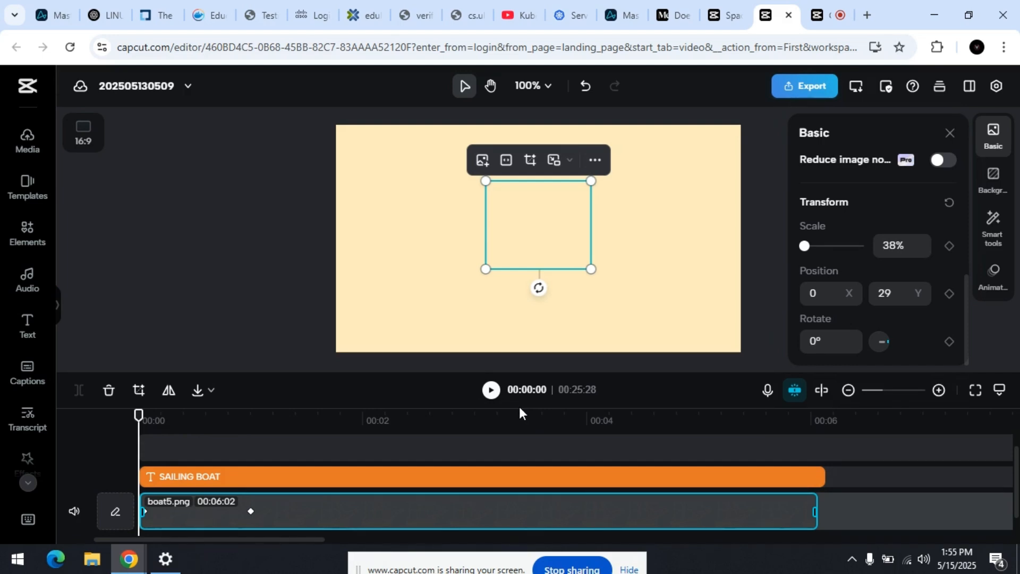
{"action": "left_click", "coordinate": [492, 391]}
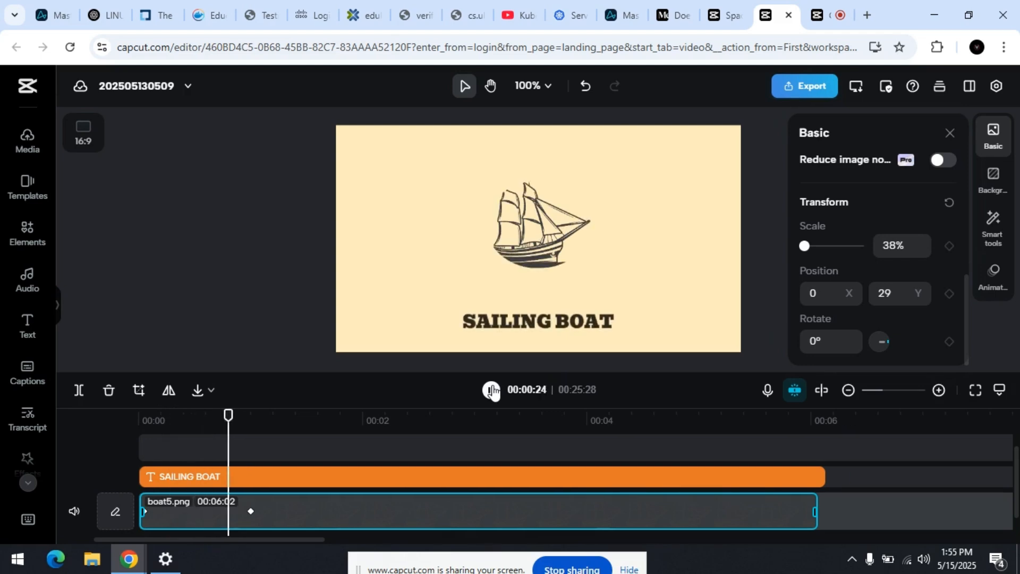
{"action": "key", "text": "space"}
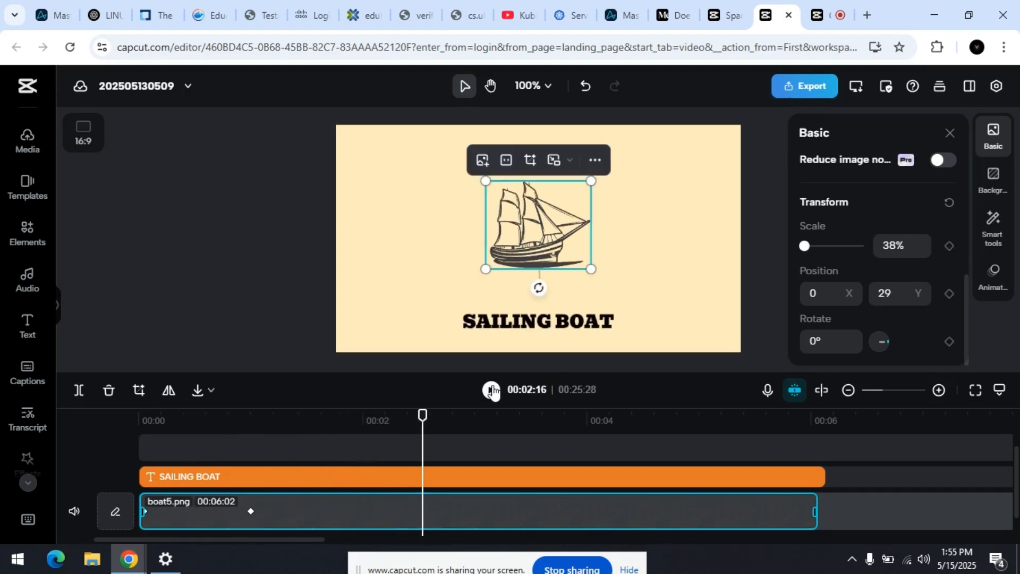